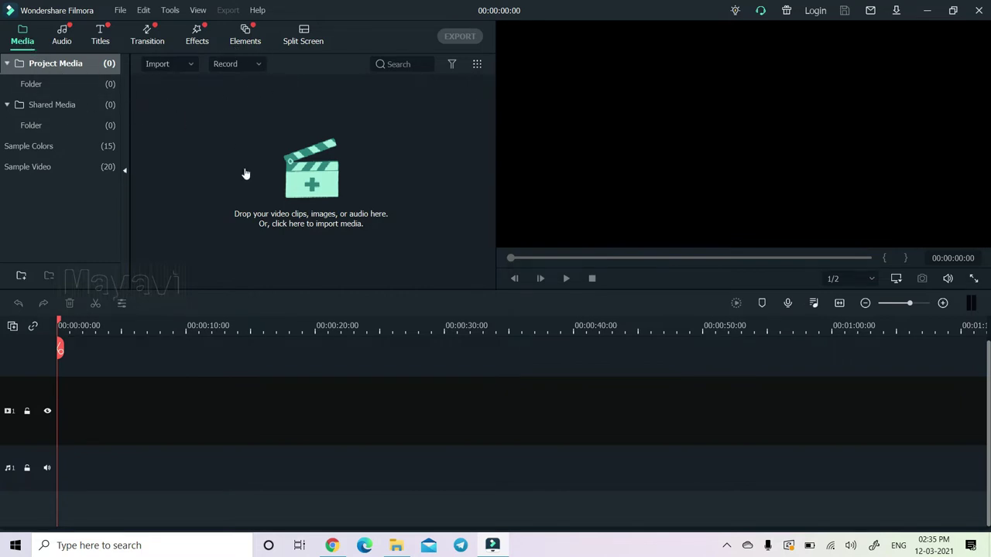
Step: Import VID_20210210_115339 and place it at the start of video track 1, keeping 1920 x 1080 25fps, with the playhead at 00:00:07:13
click(277, 161)
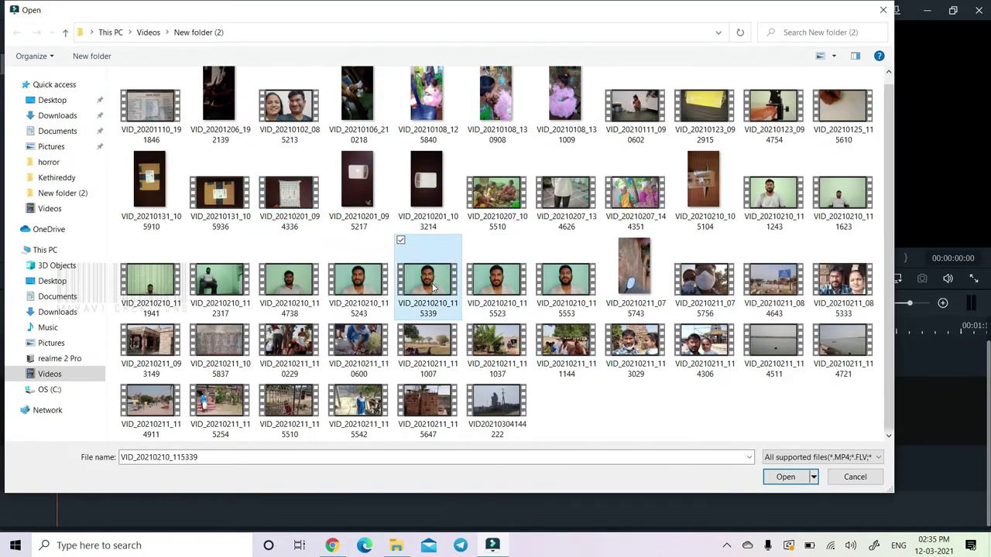
key(Return)
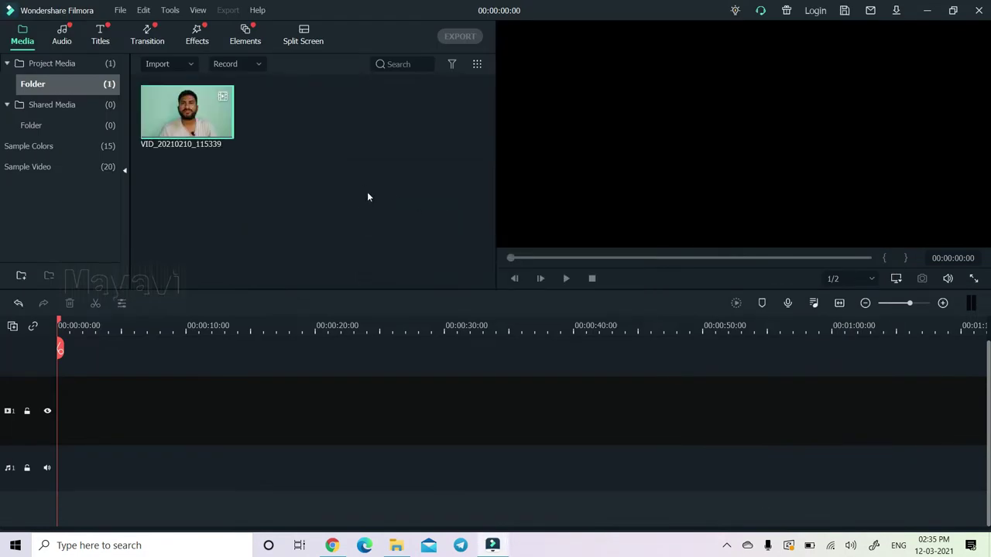
drag(207, 129, 58, 434)
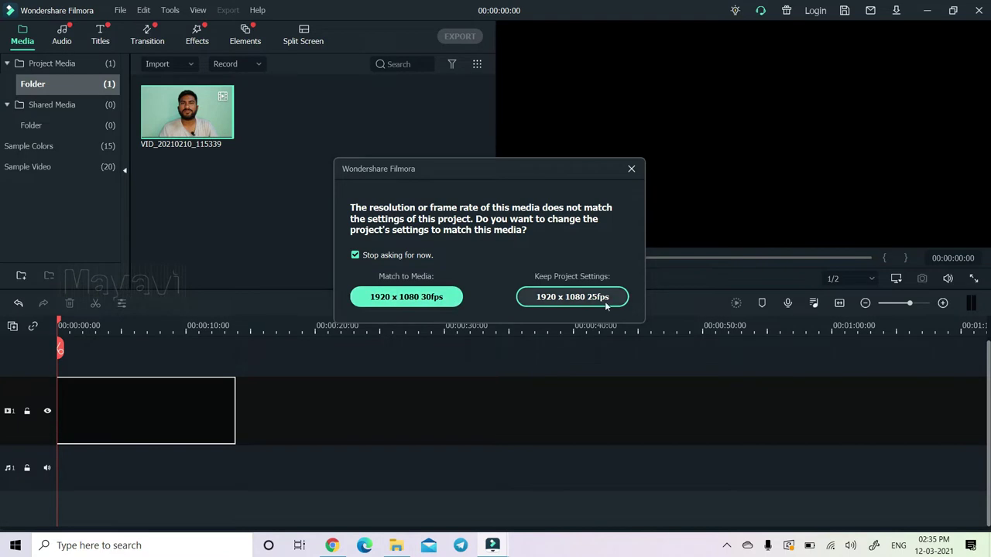
click(534, 297)
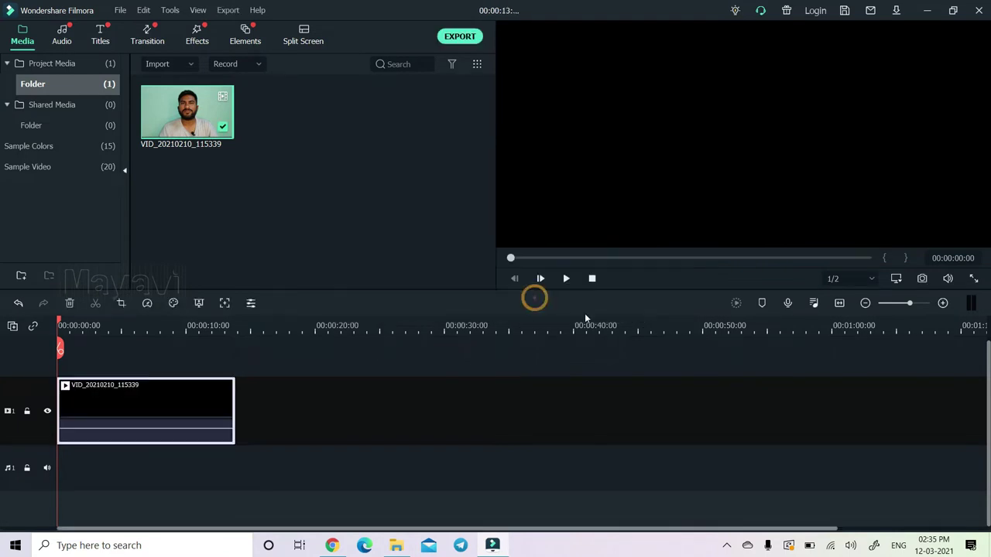
drag(60, 322, 155, 332)
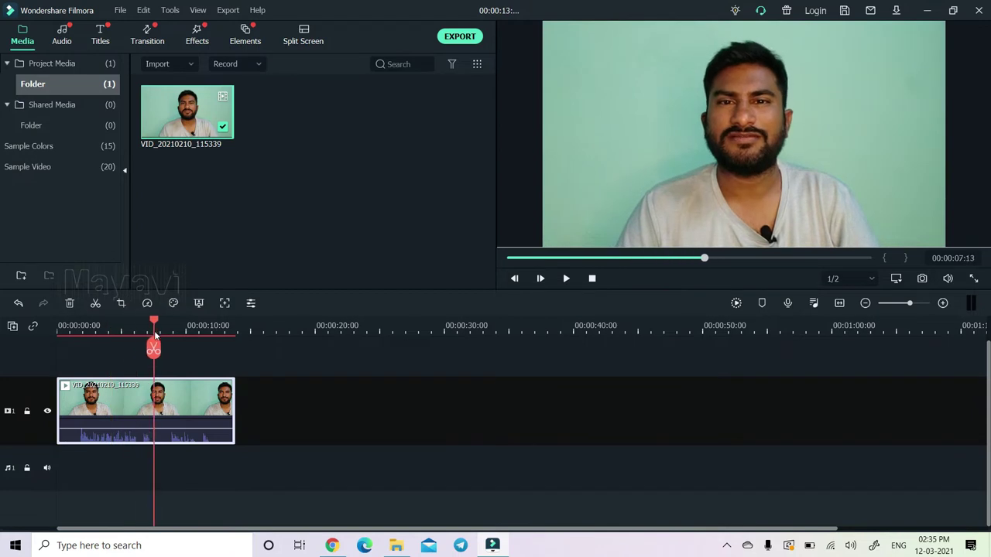
Step: Detach the audio from the clip on the timeline, and undo the detachment
right_click(171, 417)
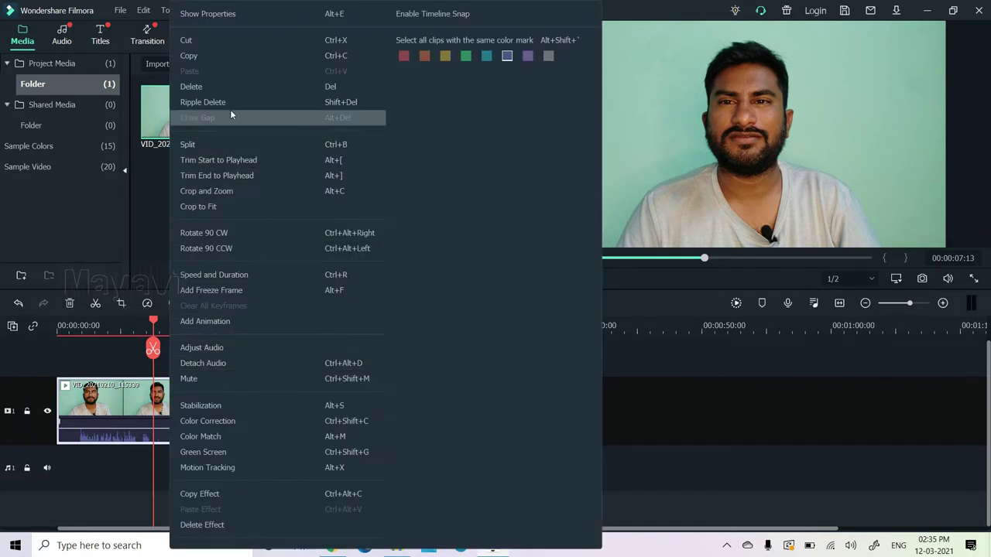
click(220, 363)
drag(183, 481, 164, 453)
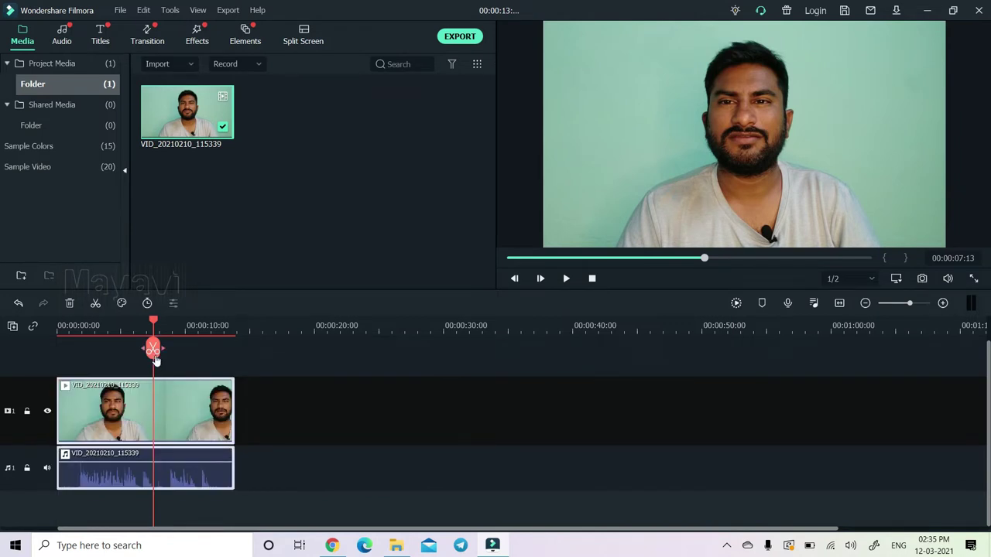
key(ctrl+z)
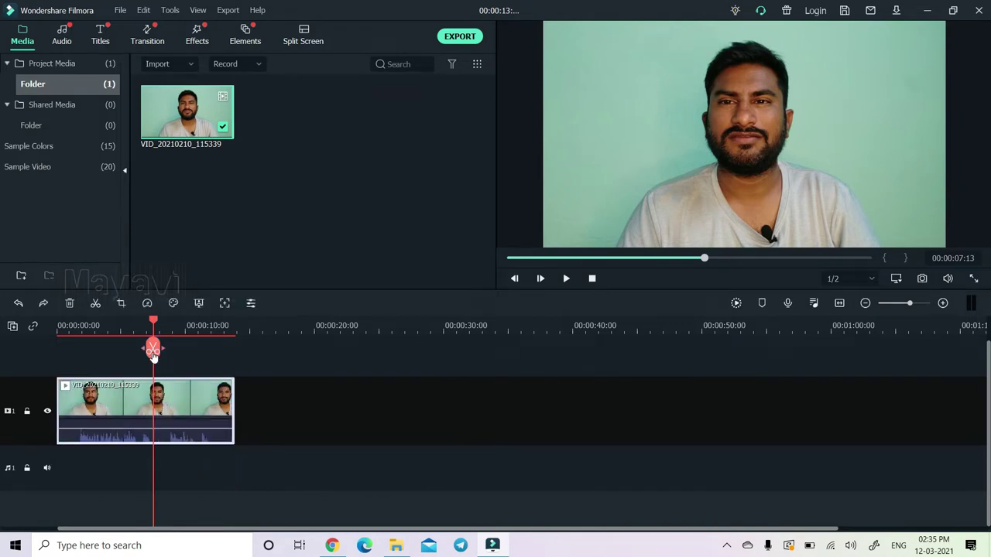
Step: Split the clip at 00:00:07:13 and delete its second part, selecting the remaining clip with the playhead at 00:00:03:01
click(152, 350)
drag(179, 396, 292, 412)
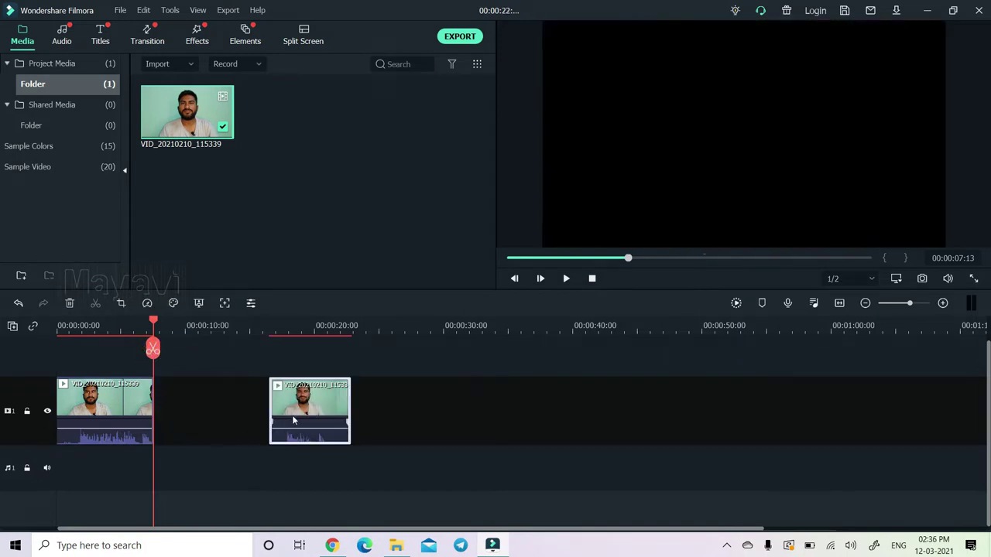
key(Delete)
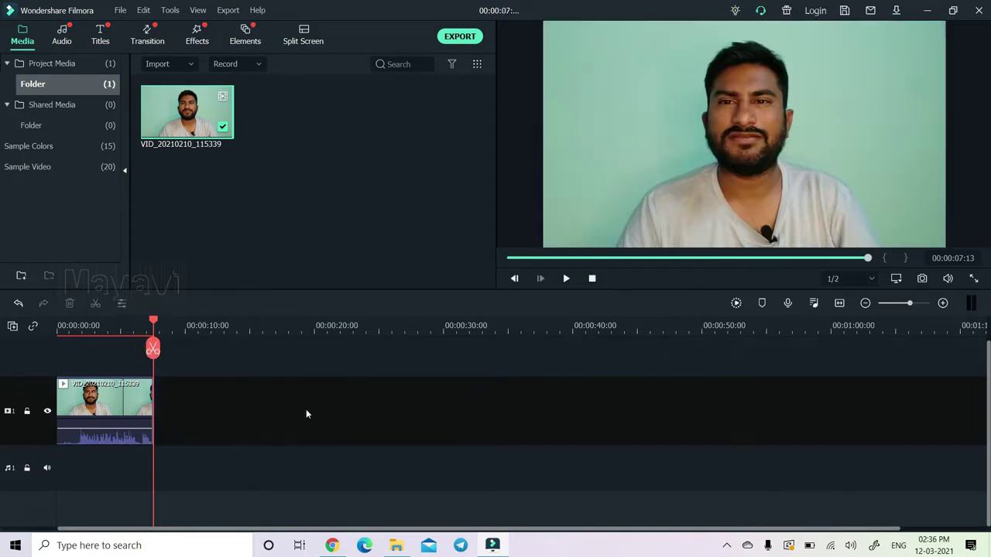
click(95, 398)
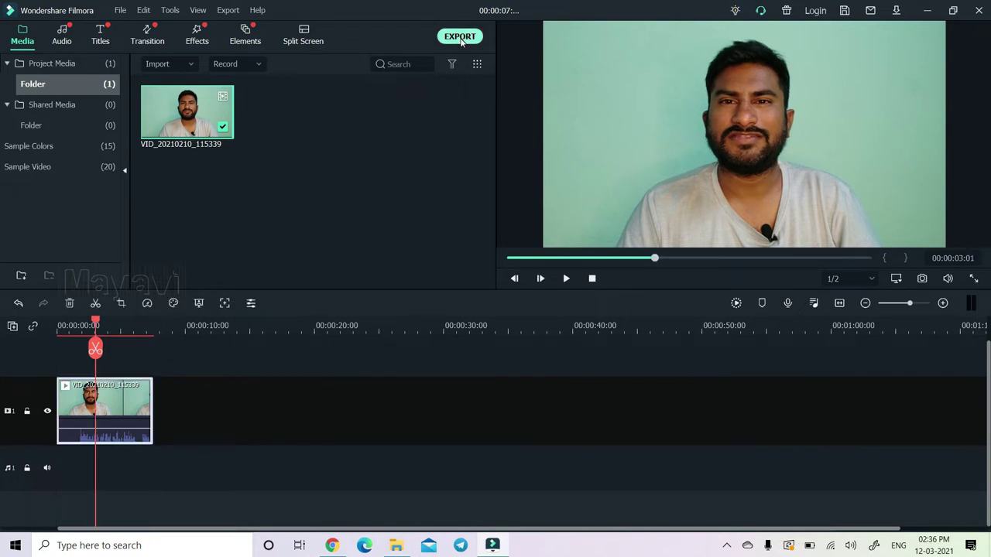
Step: Open the local export settings, look through other formats such as AVI, MPEG-2, HEVC and WMV, and choose MP4
click(461, 38)
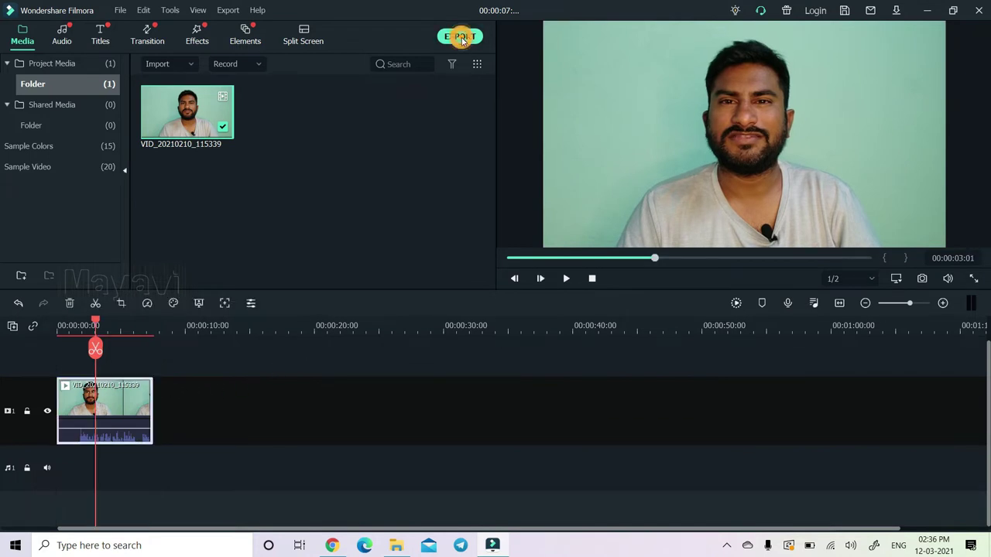
click(289, 127)
click(287, 164)
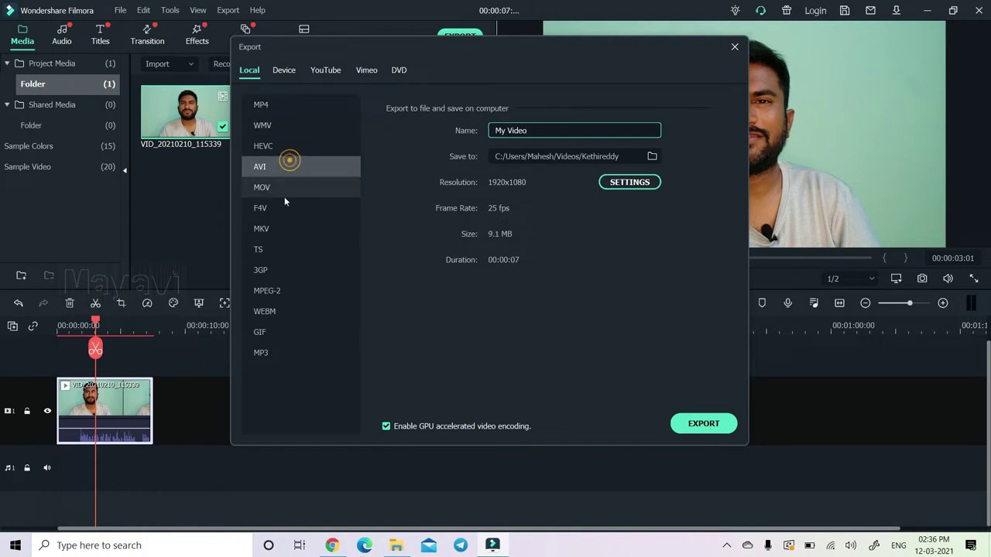
click(288, 288)
click(285, 141)
click(283, 124)
click(281, 102)
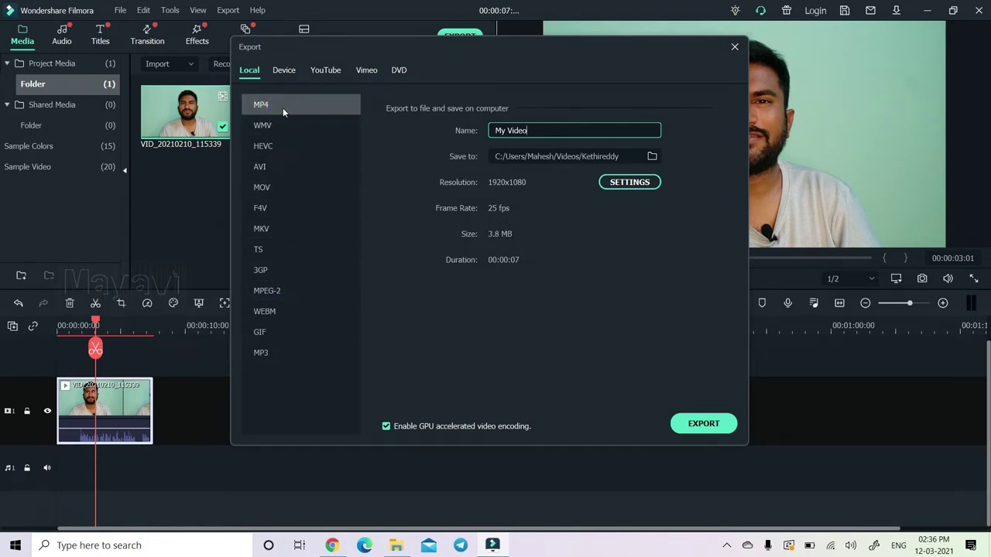
Step: Start exporting the trimmed video as an MP4 file, and close the export progress window
drag(534, 130, 475, 135)
click(703, 424)
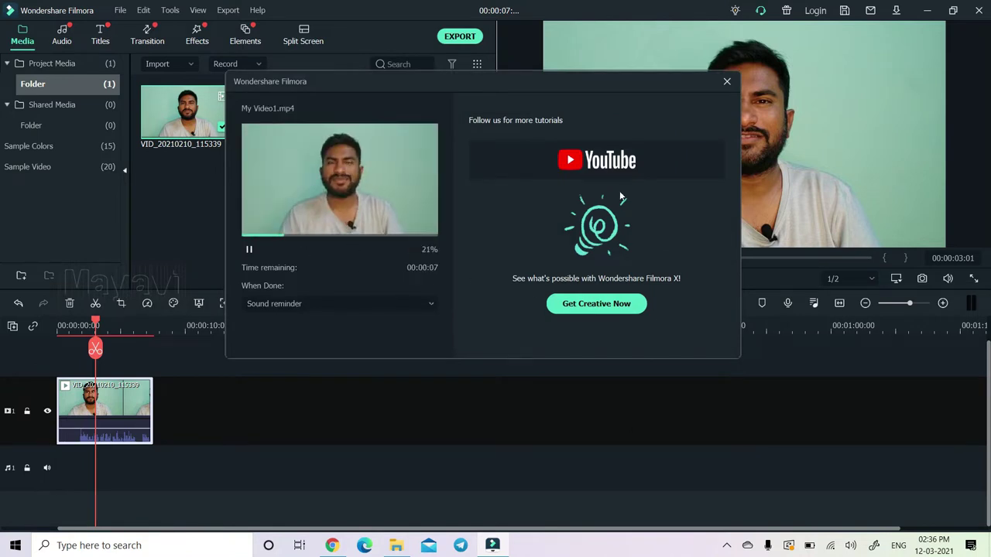
click(727, 82)
Step: Browse the included audio, title and transition collections to see what can be added to the video
click(63, 43)
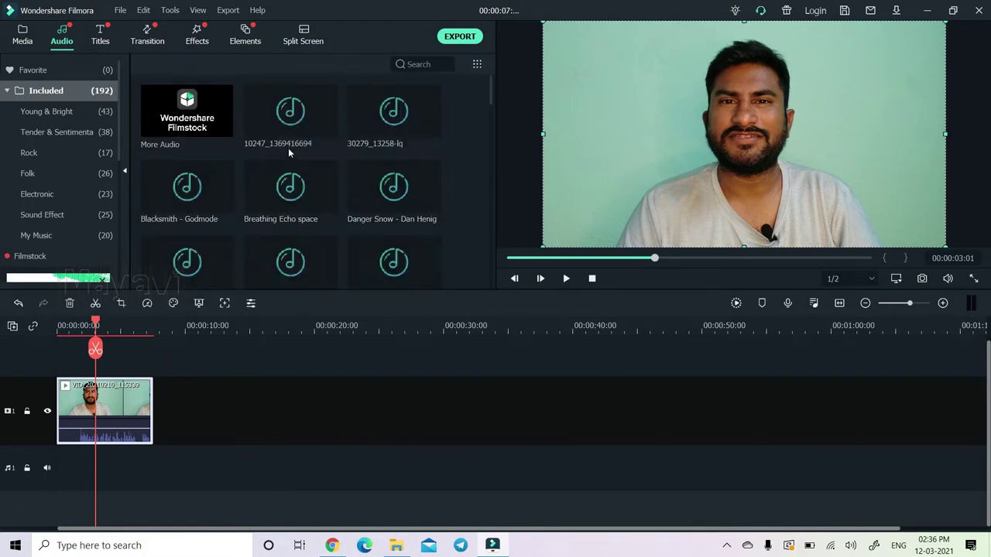
click(27, 37)
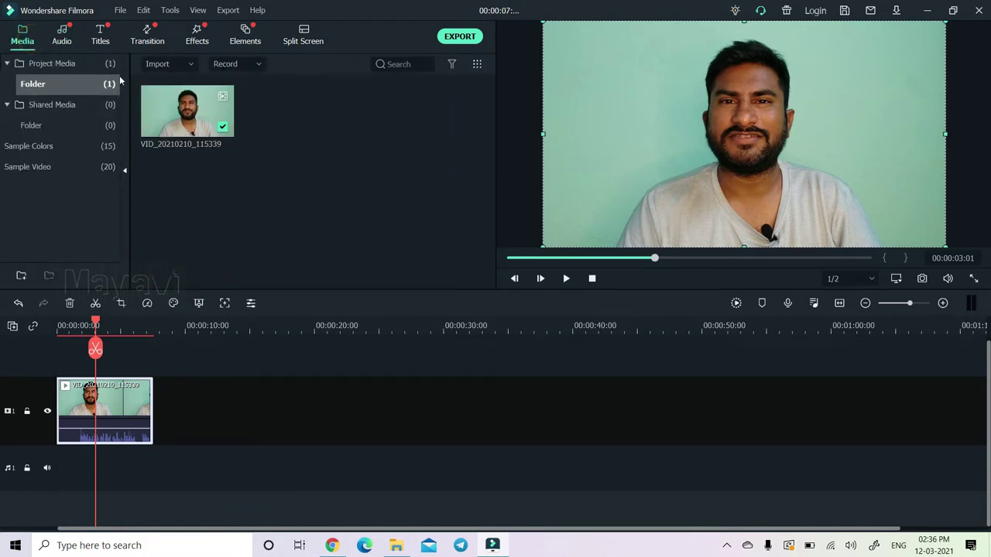
click(100, 35)
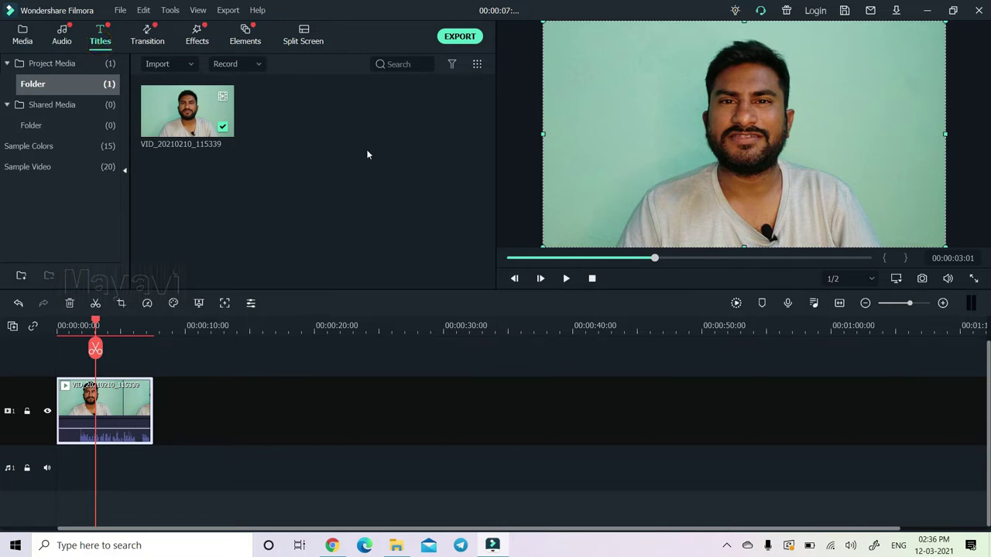
scroll(370, 158, down, 5)
scroll(371, 162, up, 5)
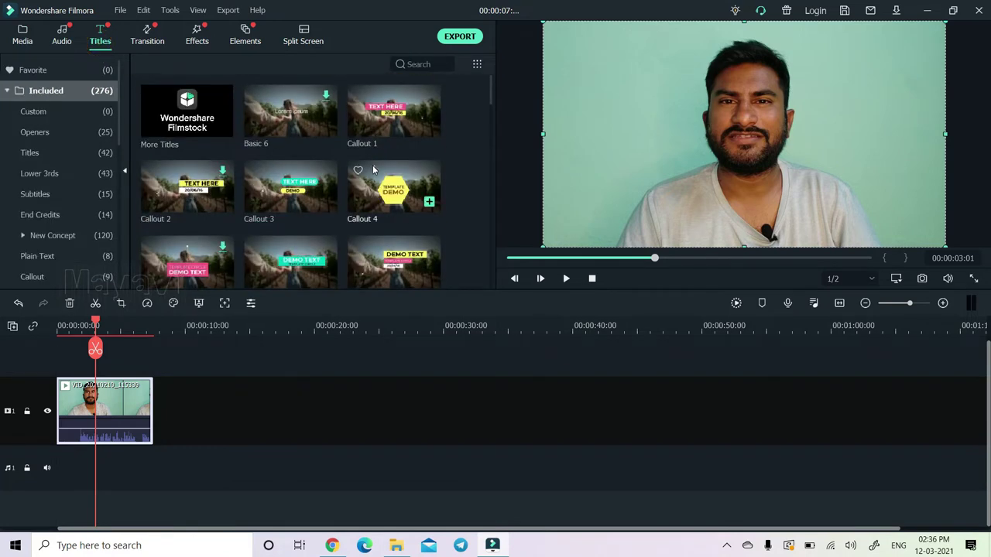
scroll(373, 165, down, 10)
scroll(325, 161, down, 3)
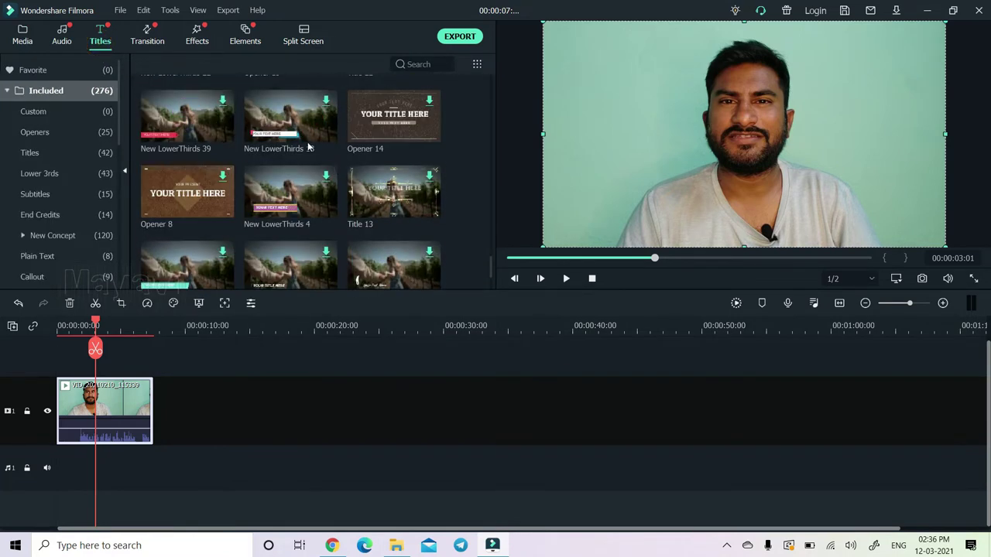
click(147, 38)
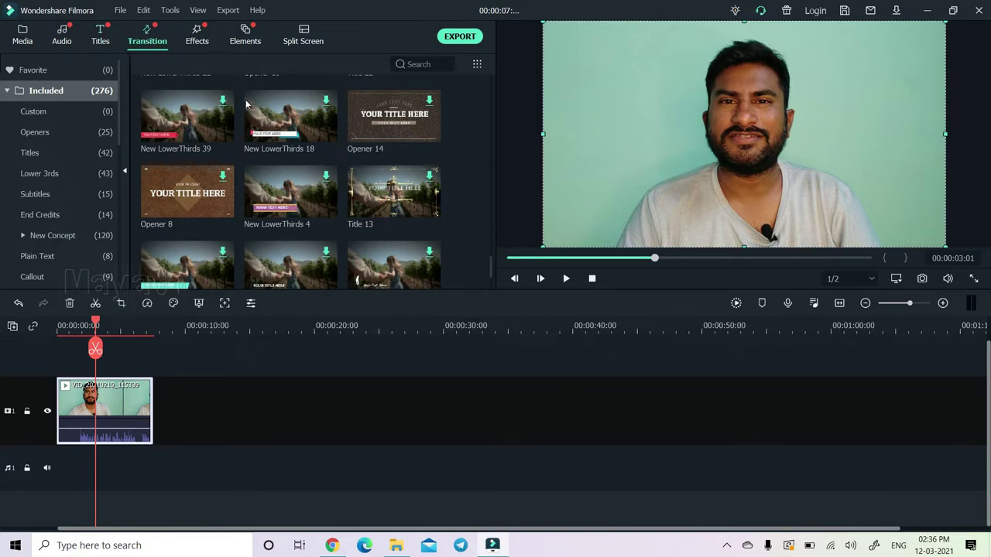
scroll(388, 154, down, 3)
scroll(382, 162, up, 3)
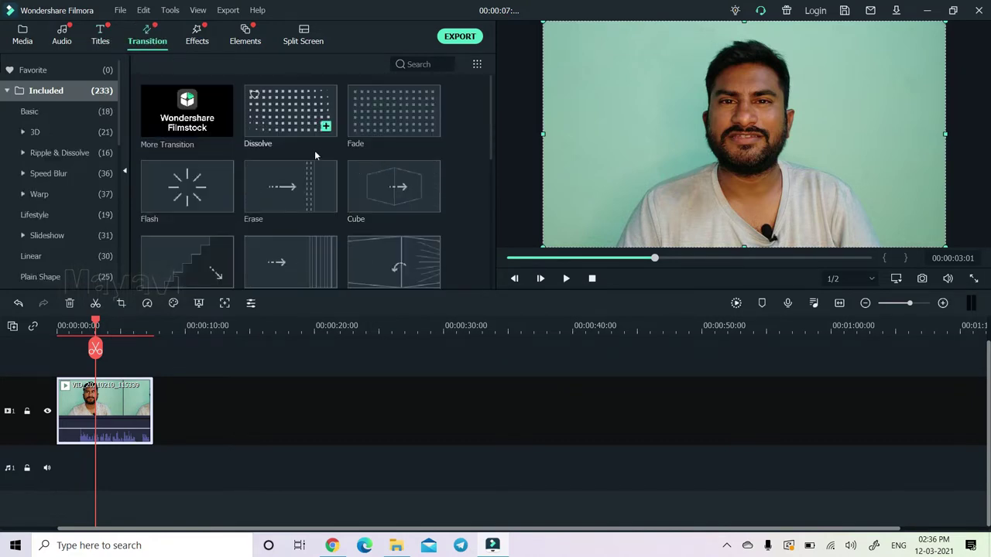
Step: Split the clip at 00:00:03:01, shift the second part slightly away, and close the gap between the two parts
click(93, 348)
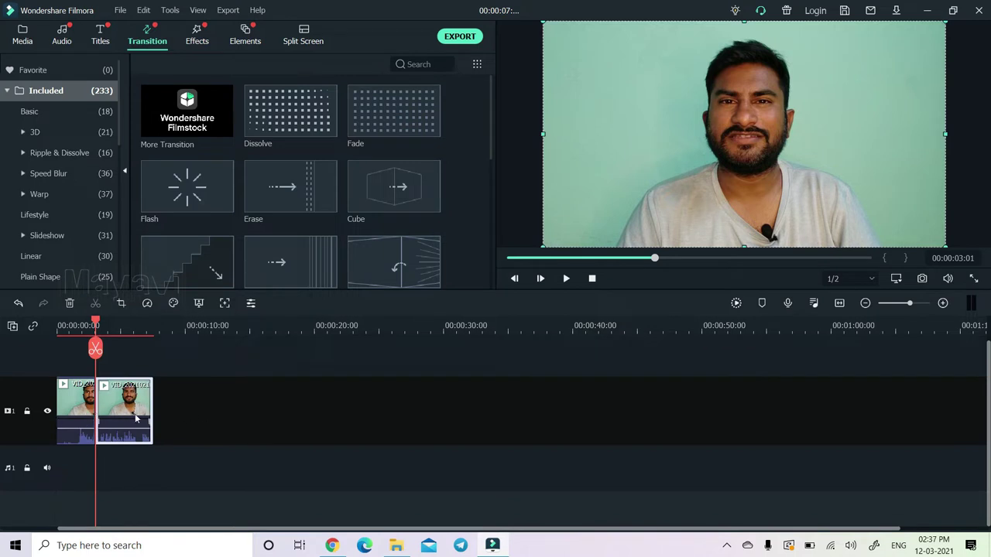
drag(134, 413, 110, 412)
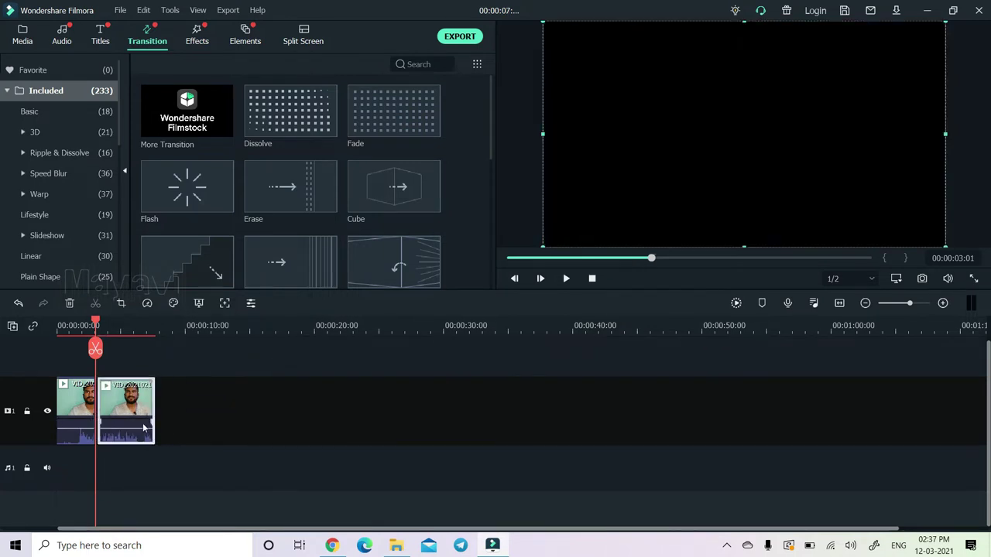
drag(86, 470, 136, 422)
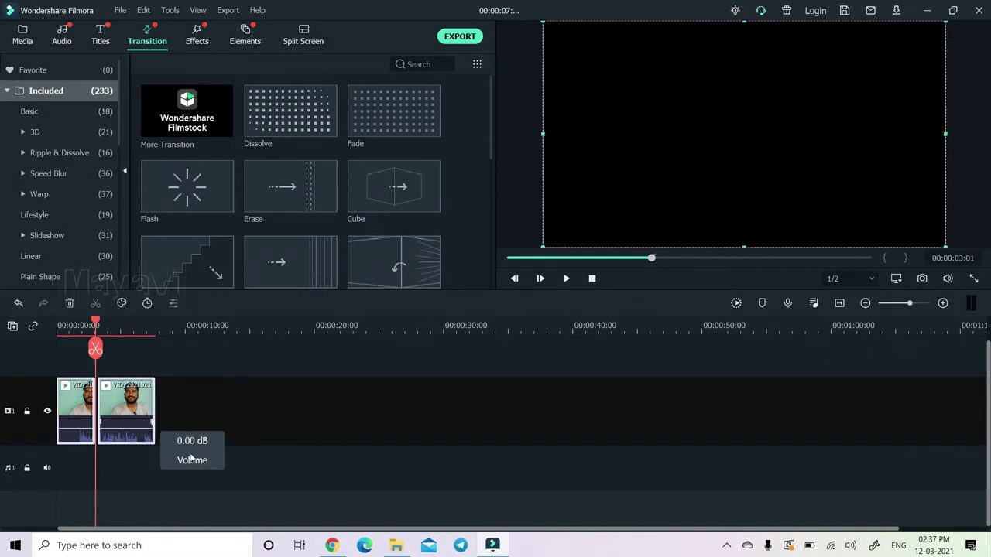
right_click(117, 423)
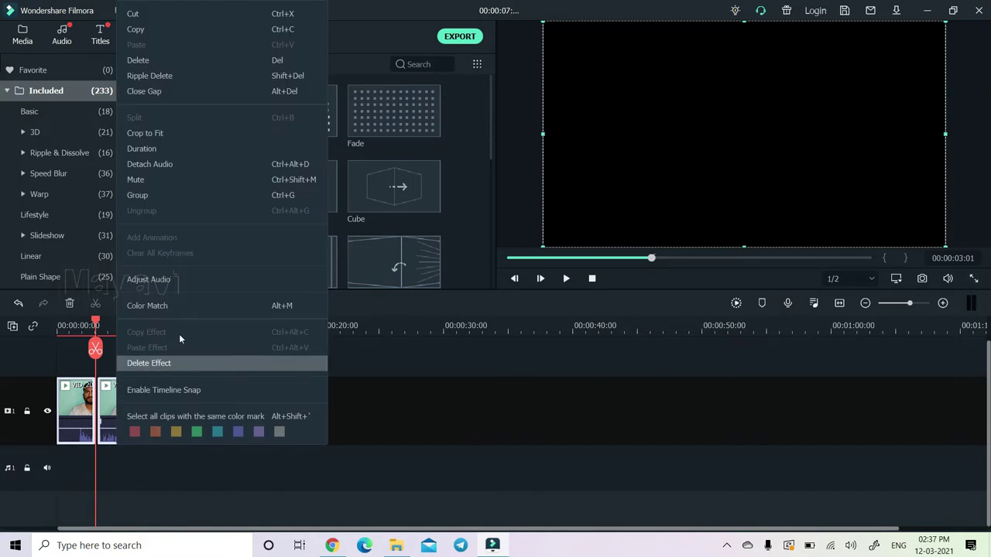
click(145, 91)
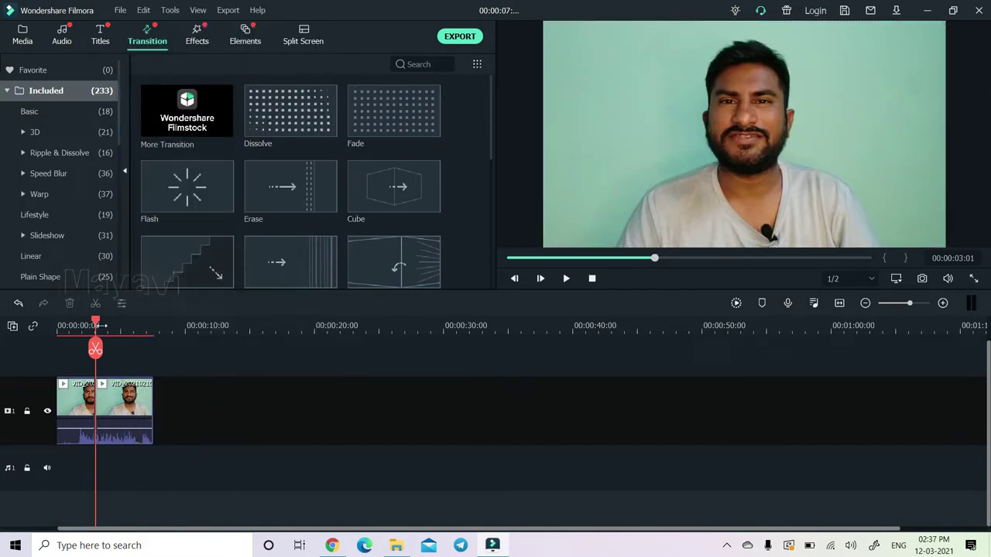
Step: Add the Erase transition at the cut between the two clips, and play the timeline to preview it
drag(284, 187, 143, 411)
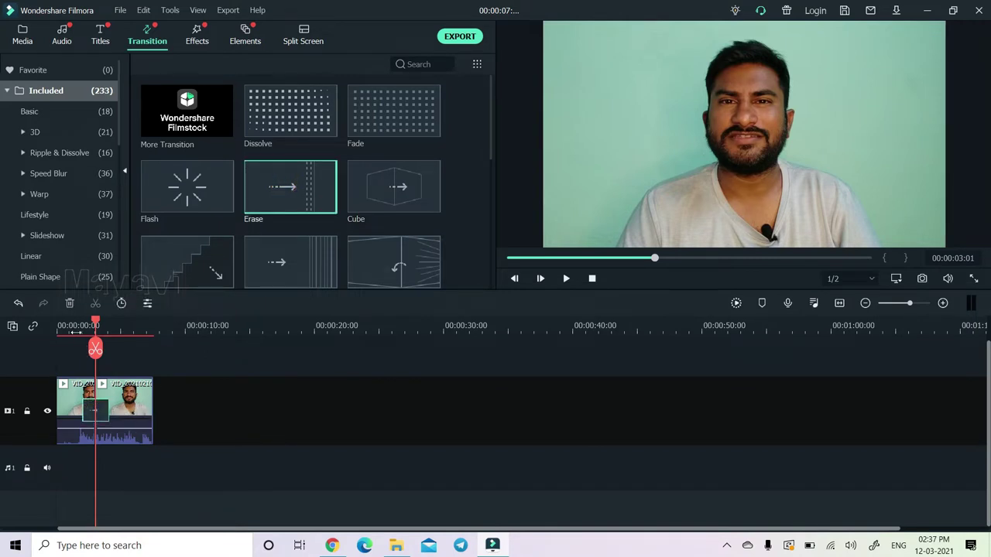
click(75, 332)
click(566, 281)
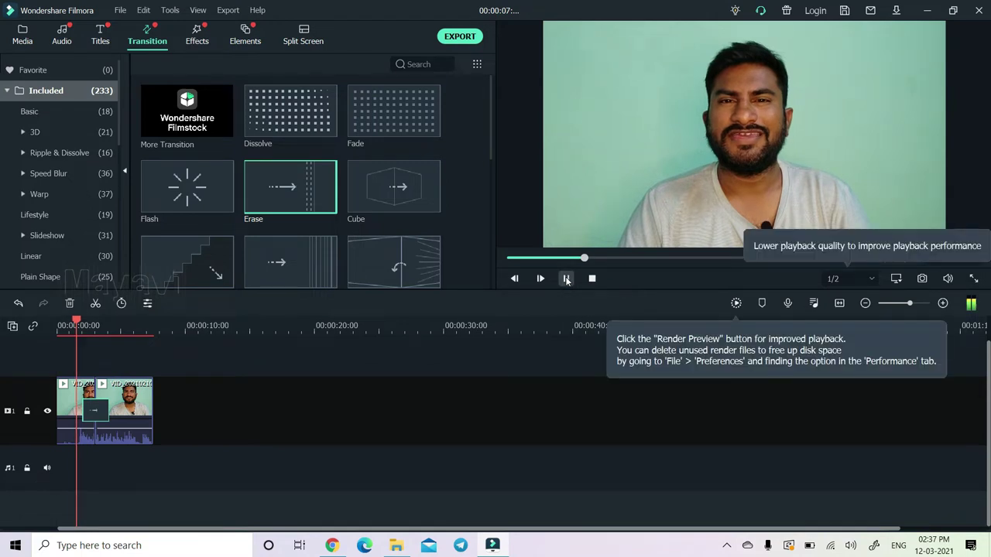
click(566, 279)
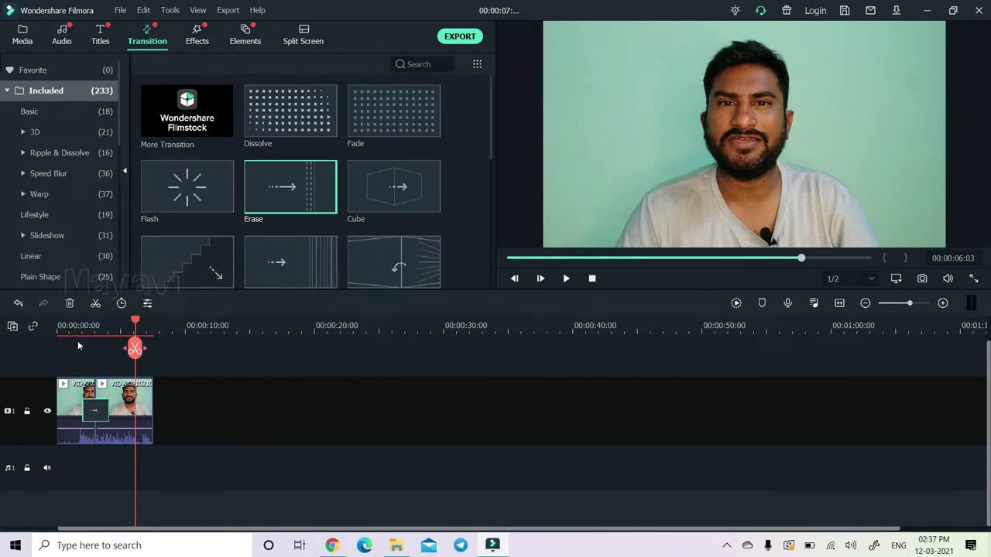
Step: Render the timeline preview, and play it back from 00:00:00:11 through the Erase transition
click(735, 303)
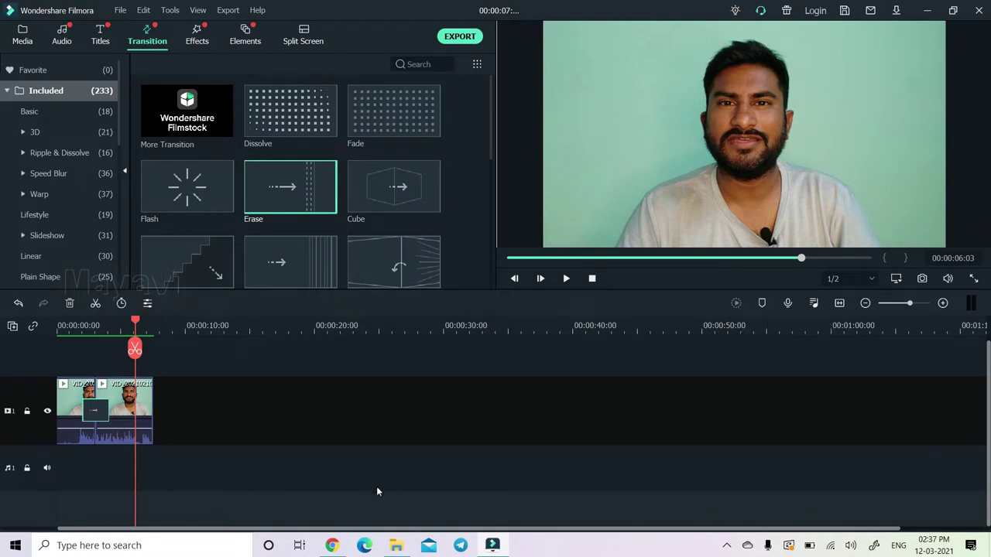
click(63, 331)
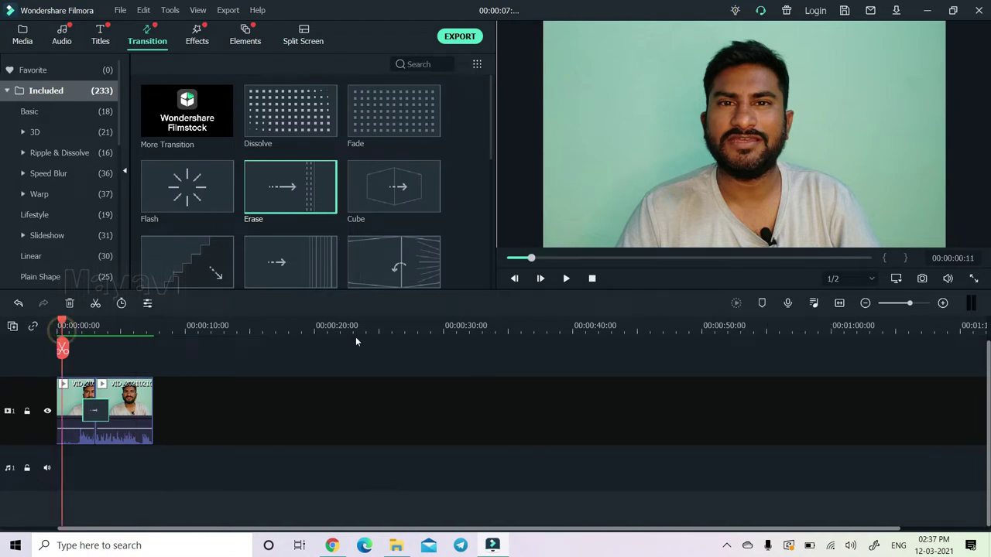
click(566, 278)
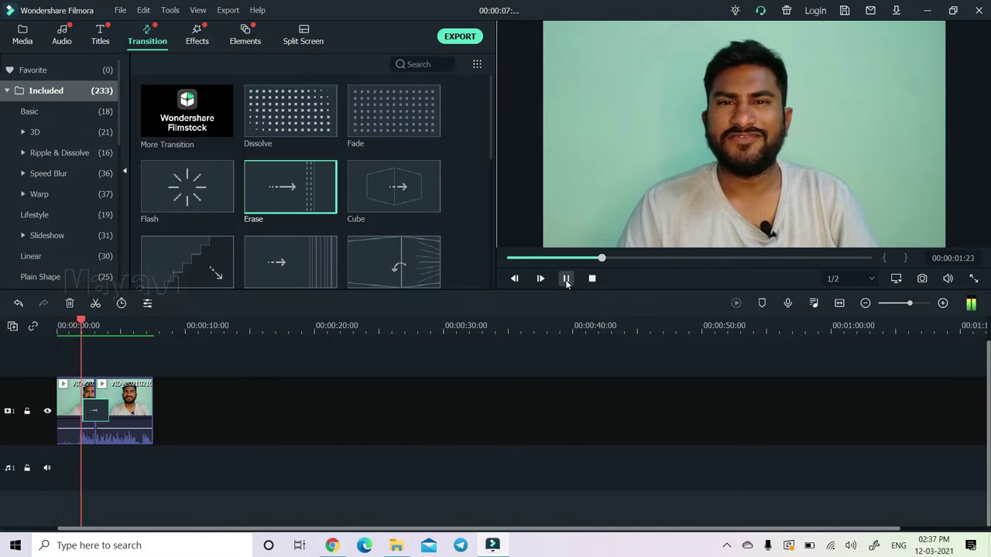
click(566, 278)
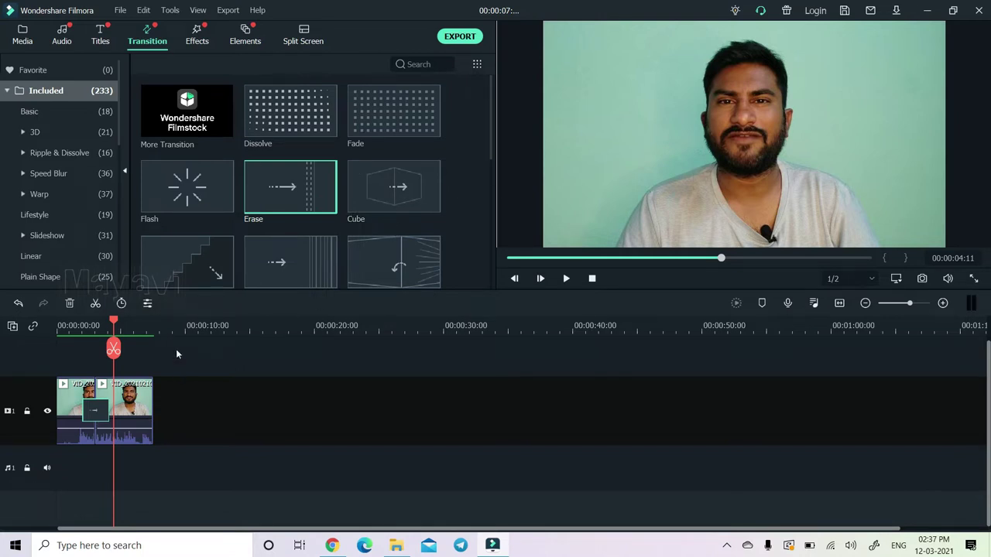
Step: Import the video VID_20210210_111941 and place it on the timeline right after the first clip part, replacing the second part
click(23, 35)
double_click(360, 187)
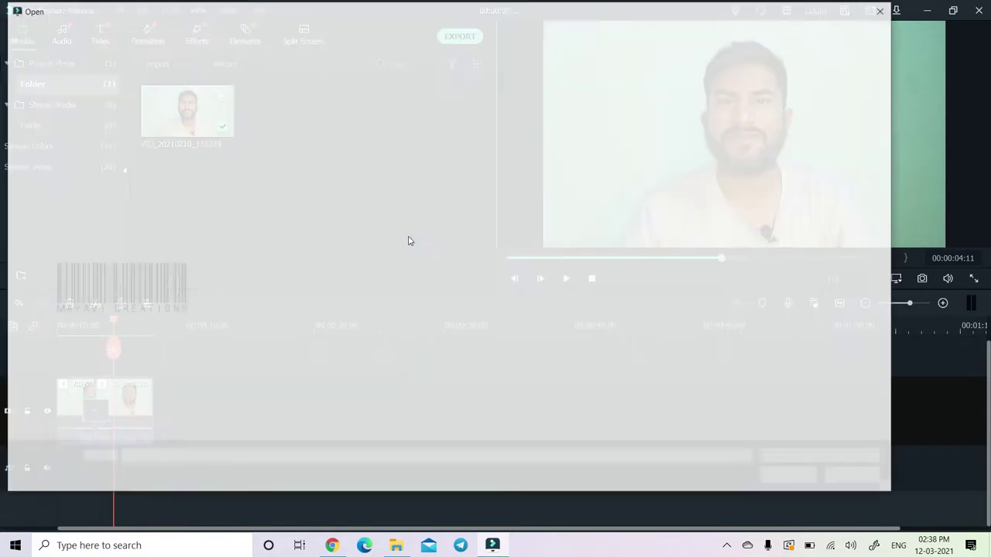
click(151, 293)
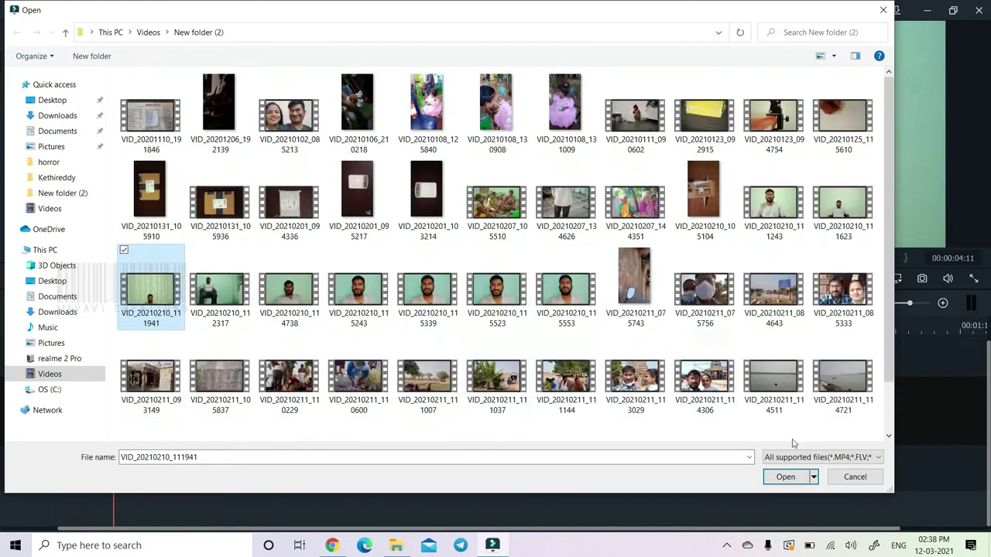
click(786, 476)
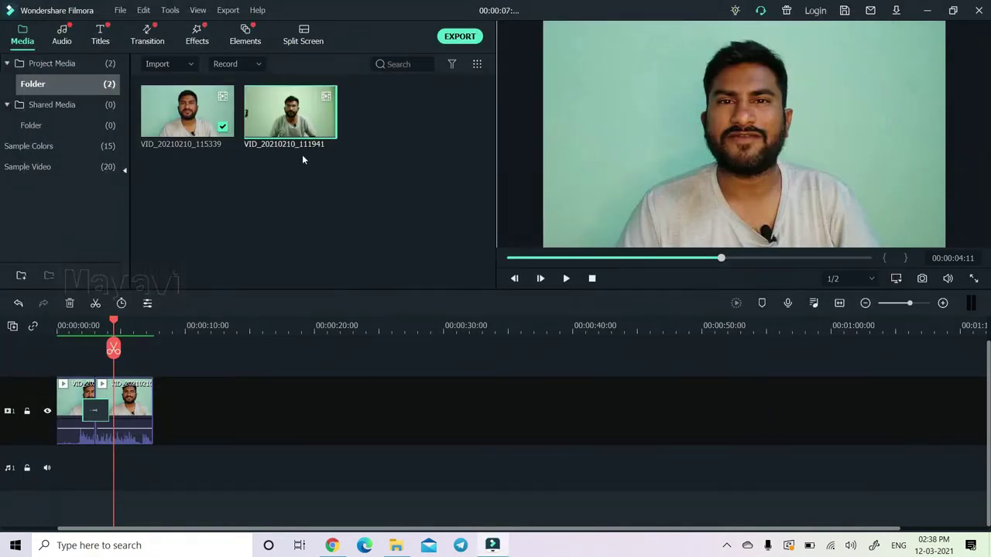
drag(230, 337, 156, 420)
click(148, 418)
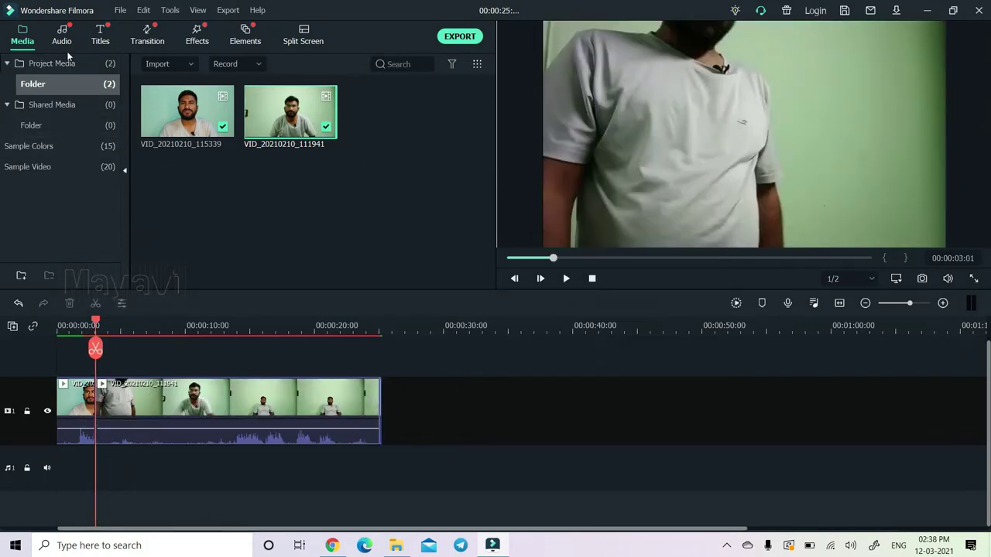
Step: Add the Erase transition at the cut between the first clip and VID_20210210_111941
click(144, 37)
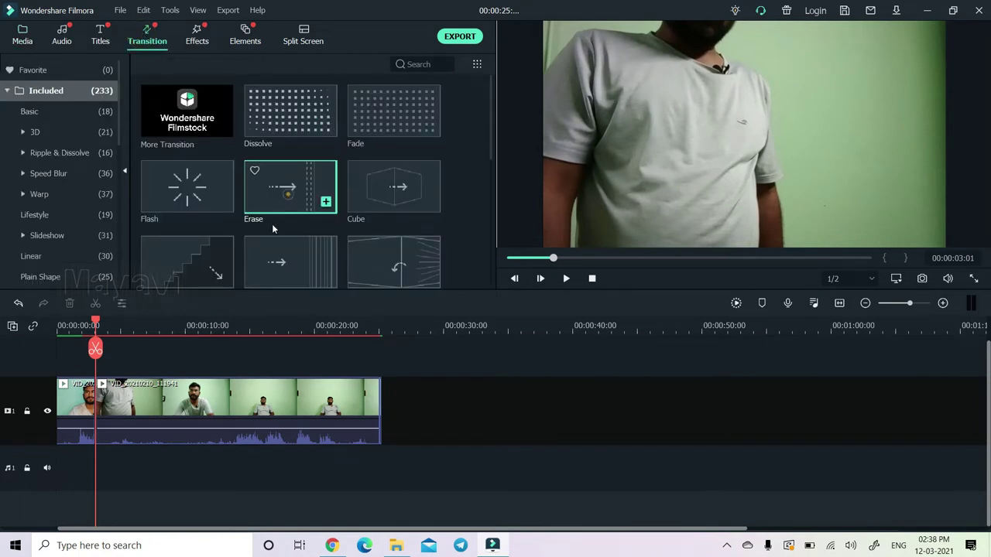
mouse_move(279, 197)
mouse_down()
mouse_move(122, 418)
mouse_move(90, 422)
mouse_up()
scroll(124, 335, up, 3)
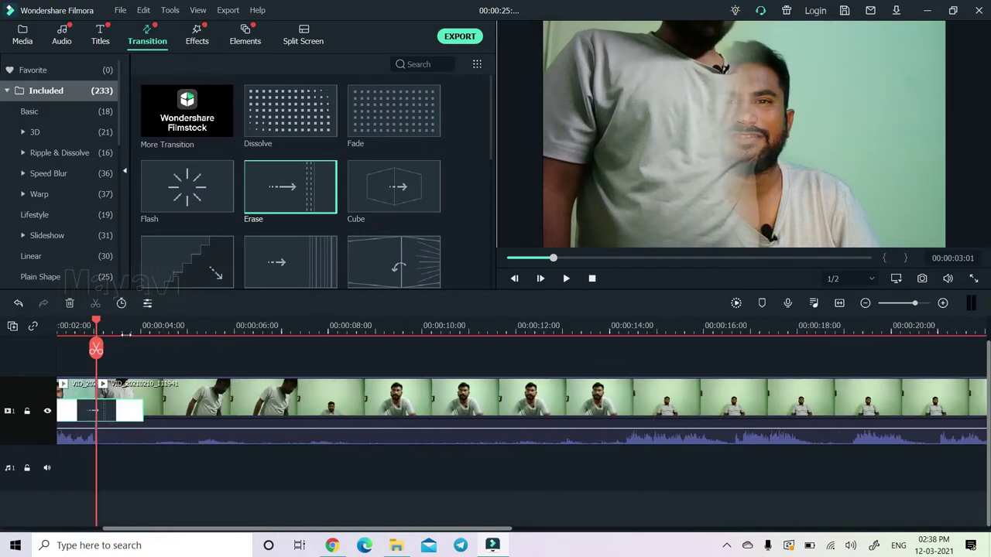
scroll(124, 334, down, 2)
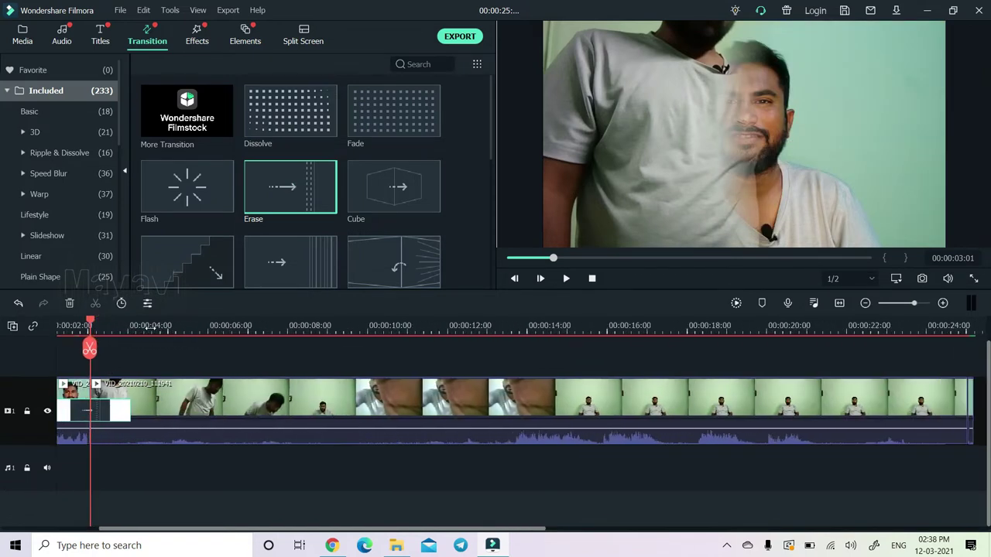
scroll(150, 328, up, 2)
drag(191, 528, 97, 534)
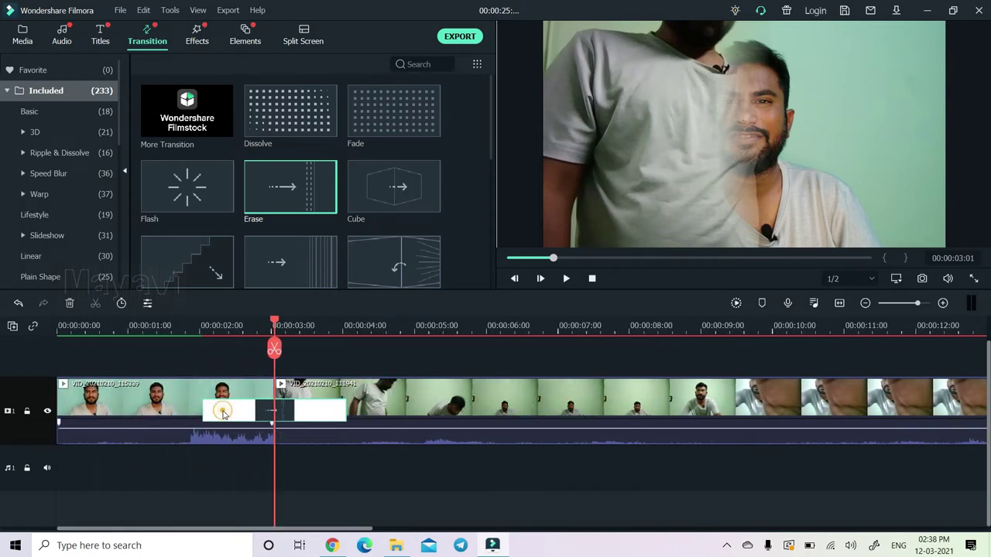
Step: Play the timeline from 00:00:01:23 through the Erase transition between the two different videos
click(194, 325)
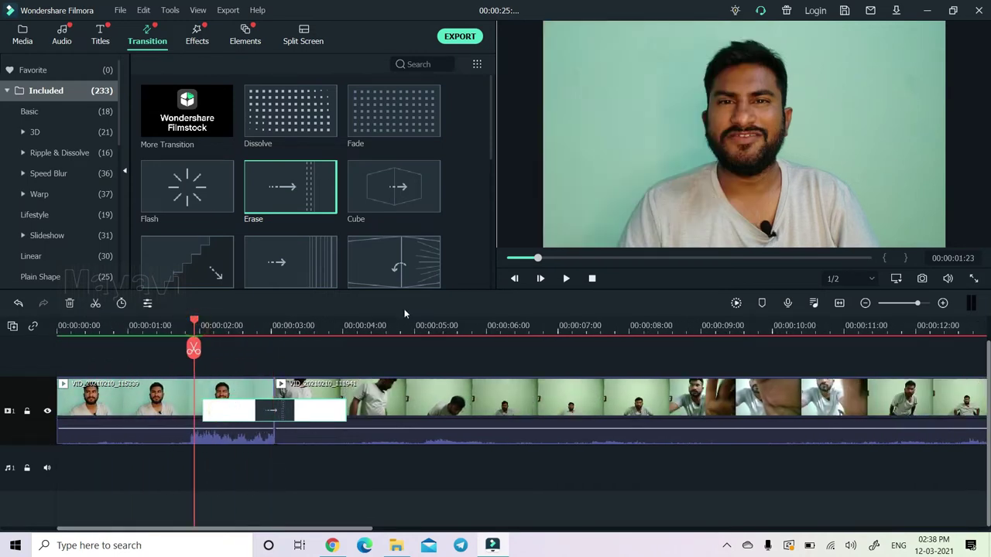
click(567, 280)
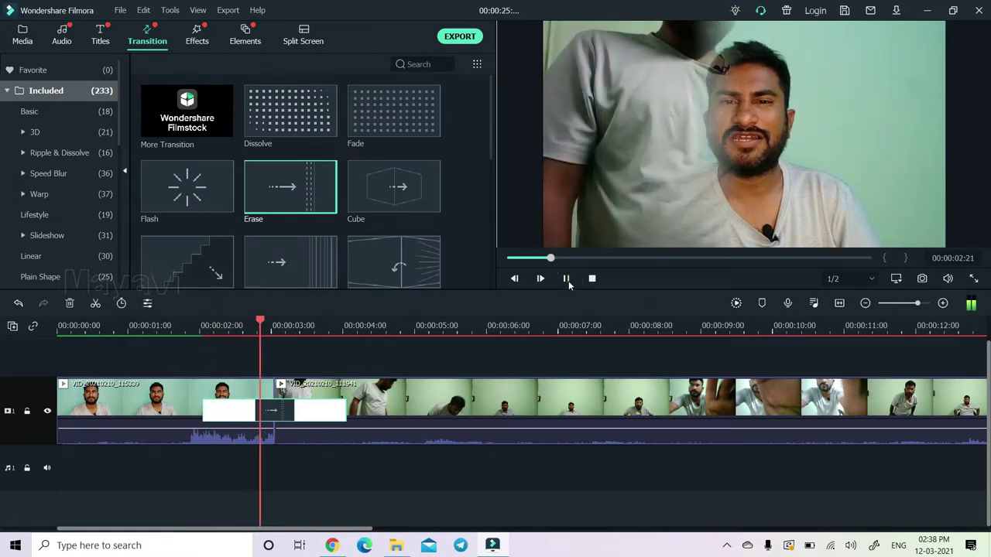
click(568, 280)
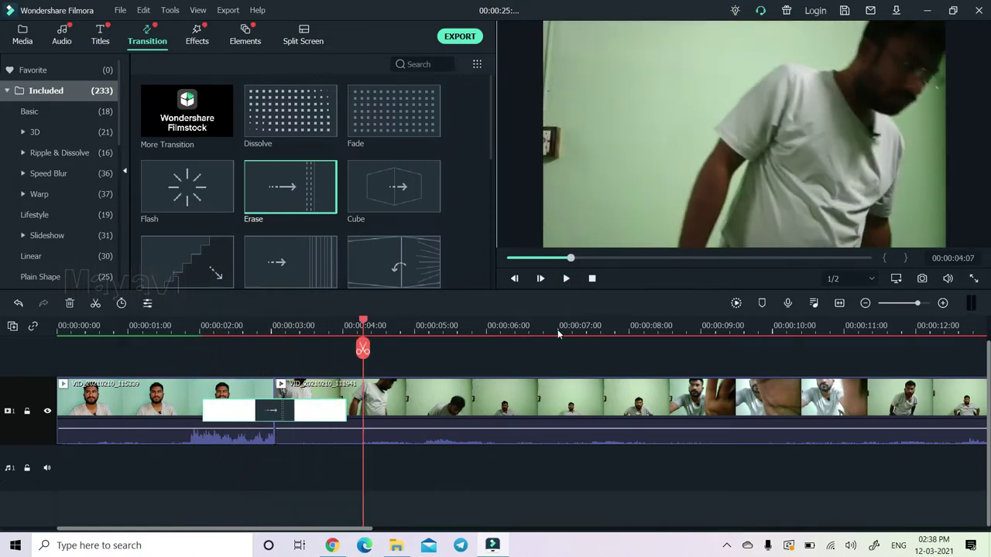
Step: Delete the VID_20210210_111941 clip and the leftover sliver after 00:00:03:01 at the end of the remaining clip
click(446, 416)
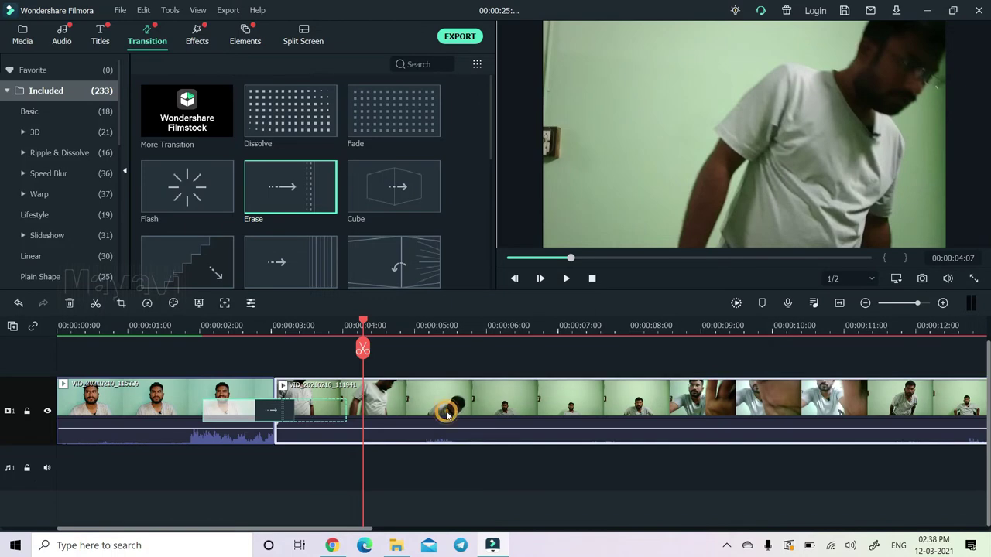
key(Delete)
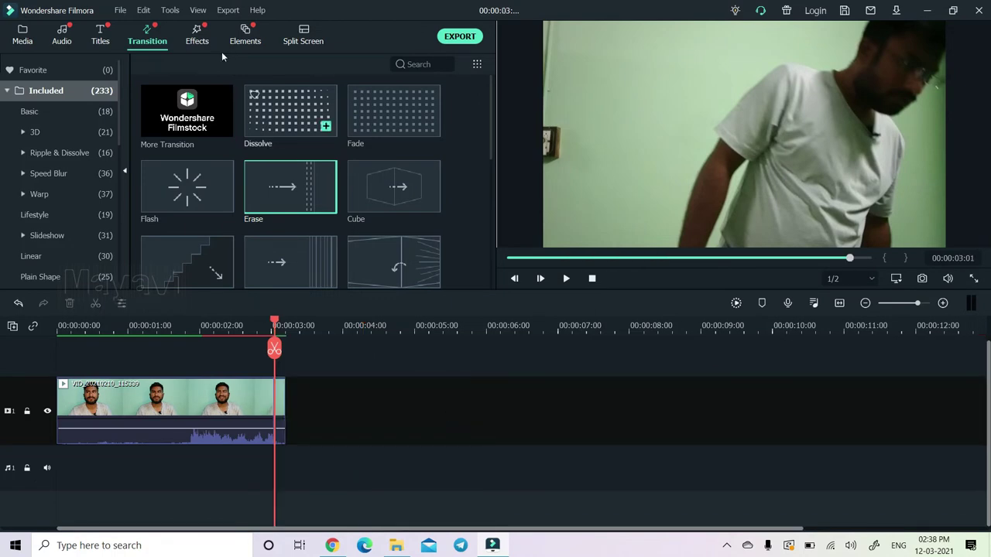
click(198, 38)
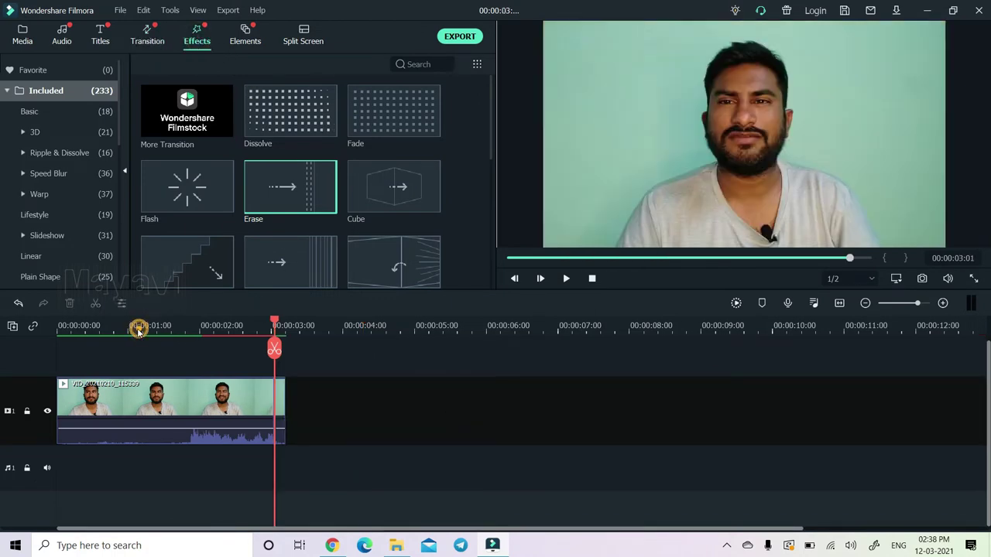
click(137, 326)
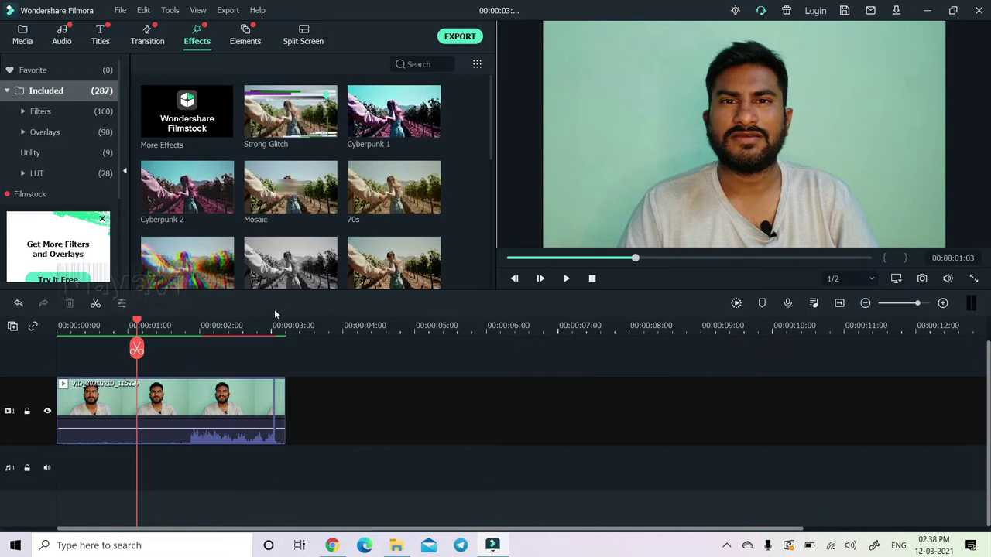
click(280, 401)
click(280, 401)
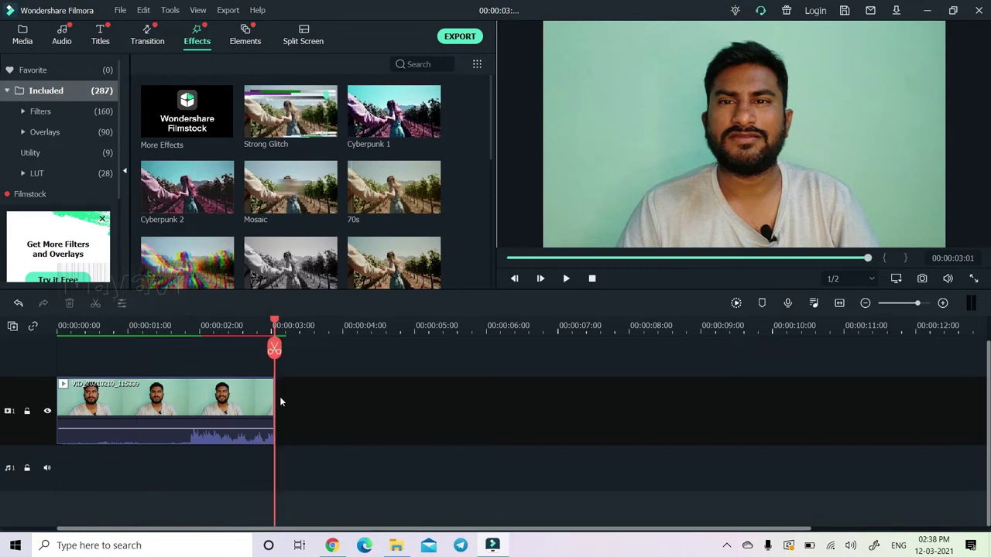
Step: Browse the included effects collection and preview the Bubble effect
mouse_move(412, 202)
scroll(411, 203, down, 10)
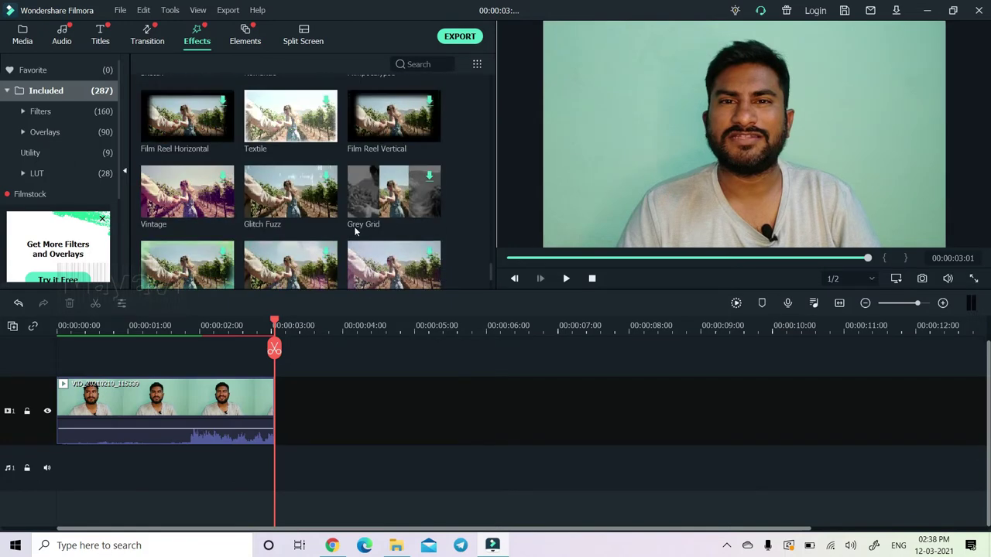
mouse_move(302, 196)
scroll(407, 198, down, 6)
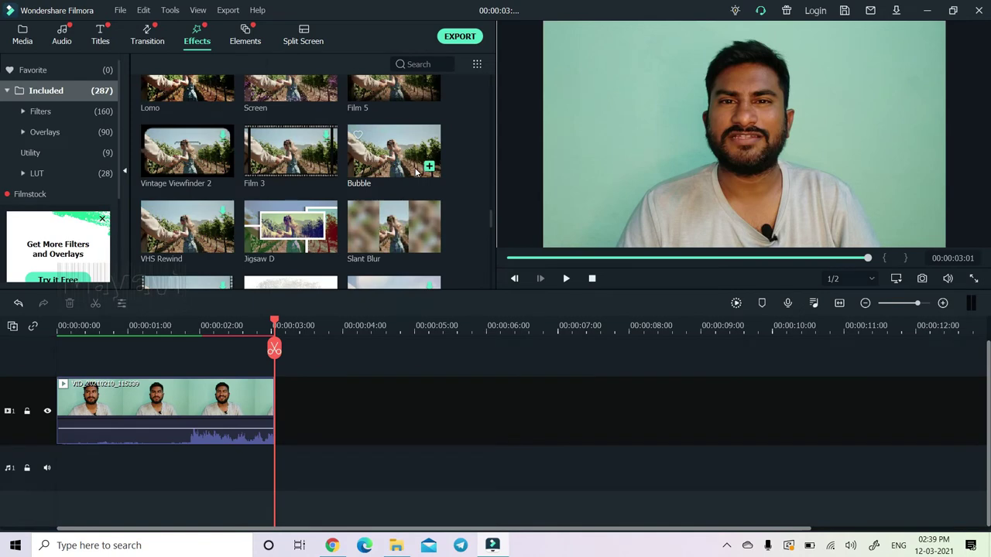
click(397, 158)
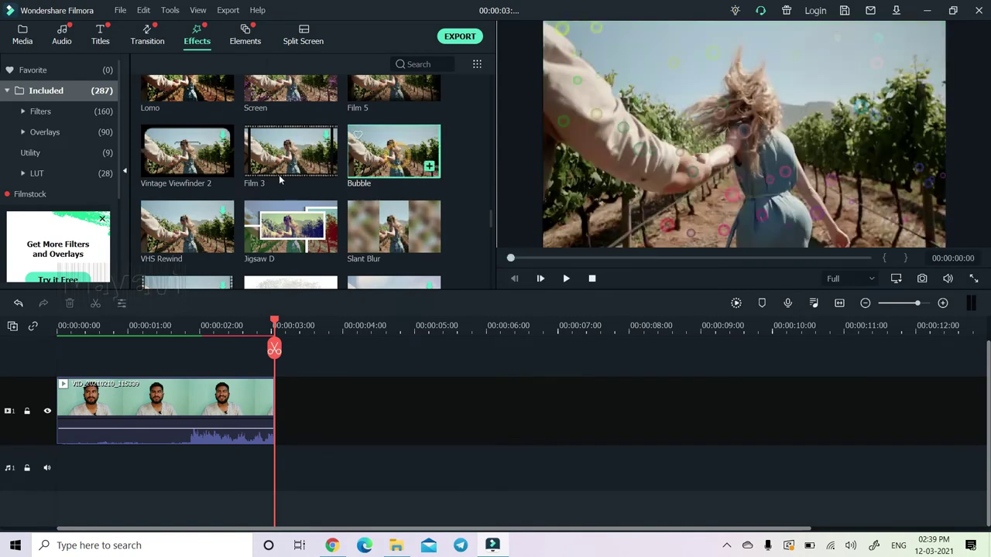
Step: Apply the Chromatic Aberration filter to the clip and play it from the start to check the look
click(42, 112)
click(41, 112)
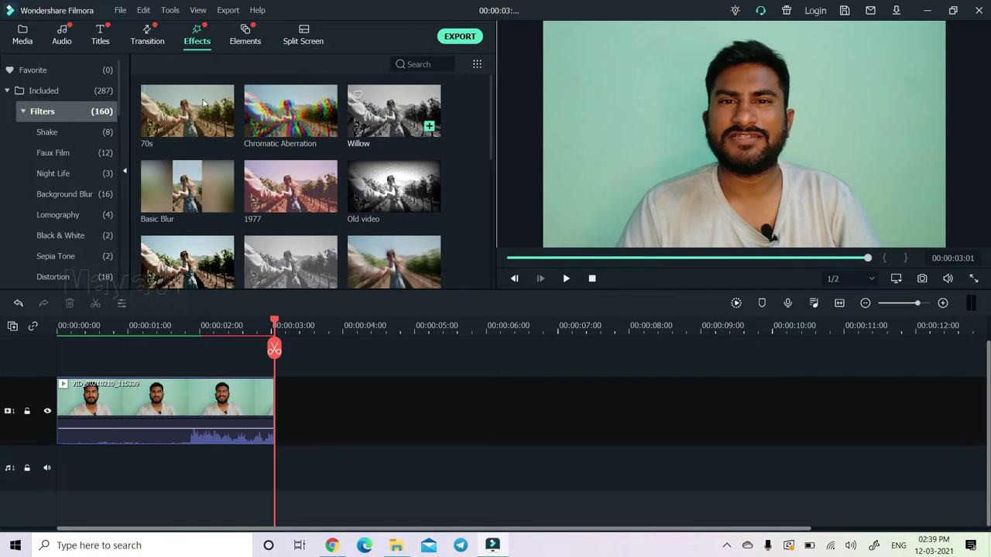
click(285, 120)
drag(184, 341, 160, 392)
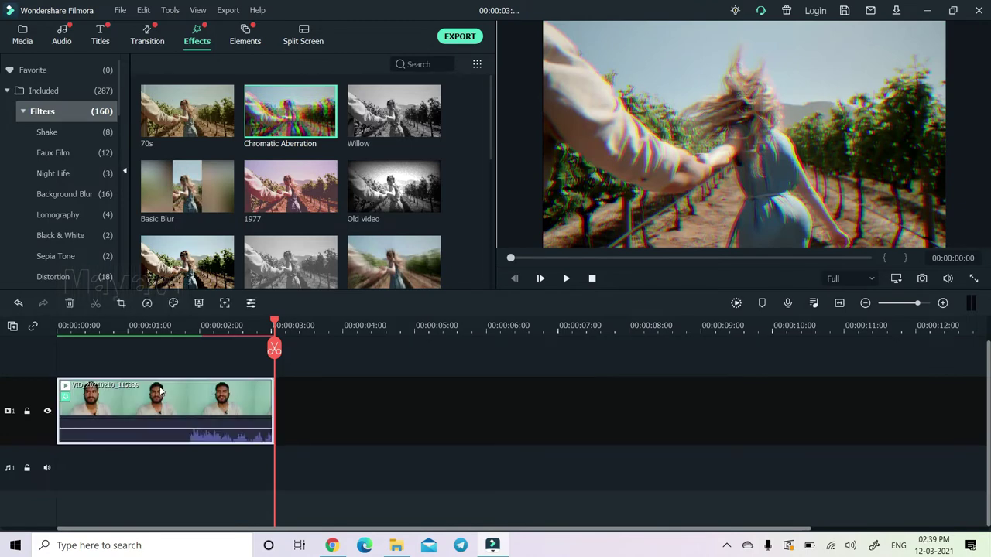
click(62, 329)
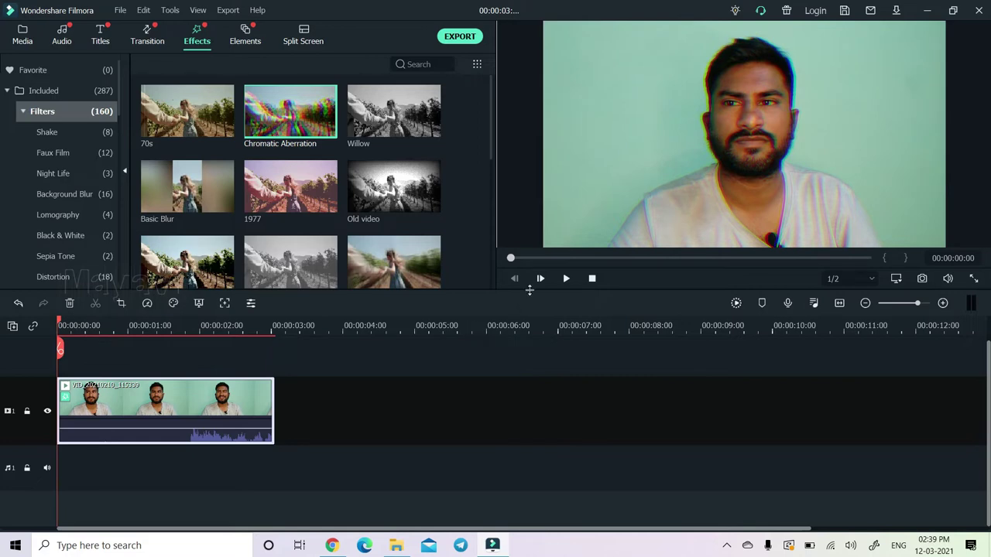
click(566, 278)
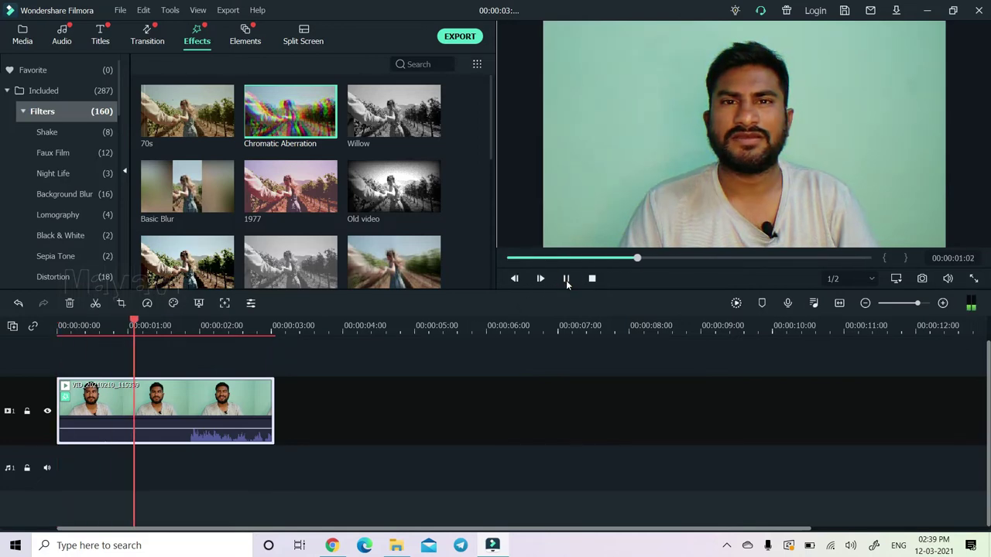
click(566, 279)
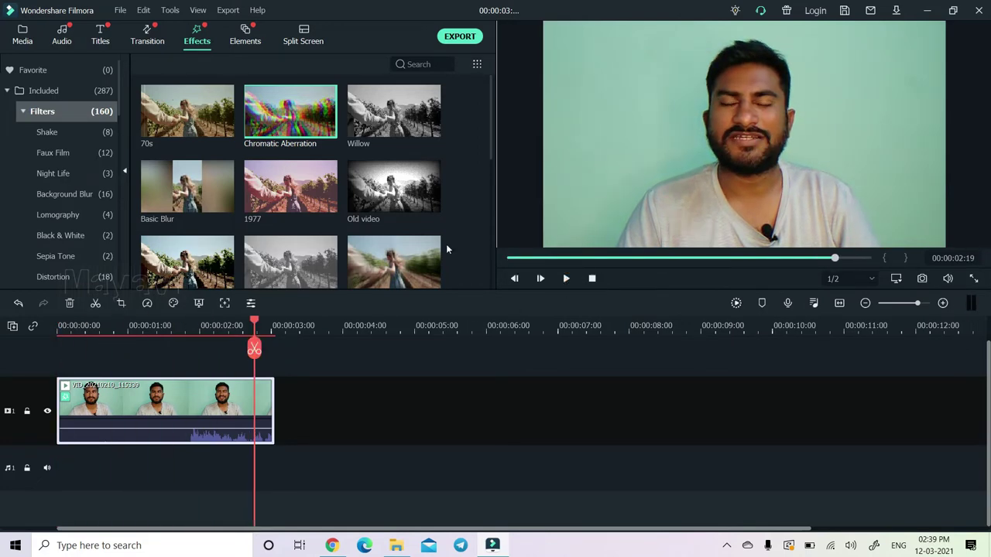
Step: Apply the Willow filter to the clip and play it from the start to check the look
drag(394, 126, 122, 408)
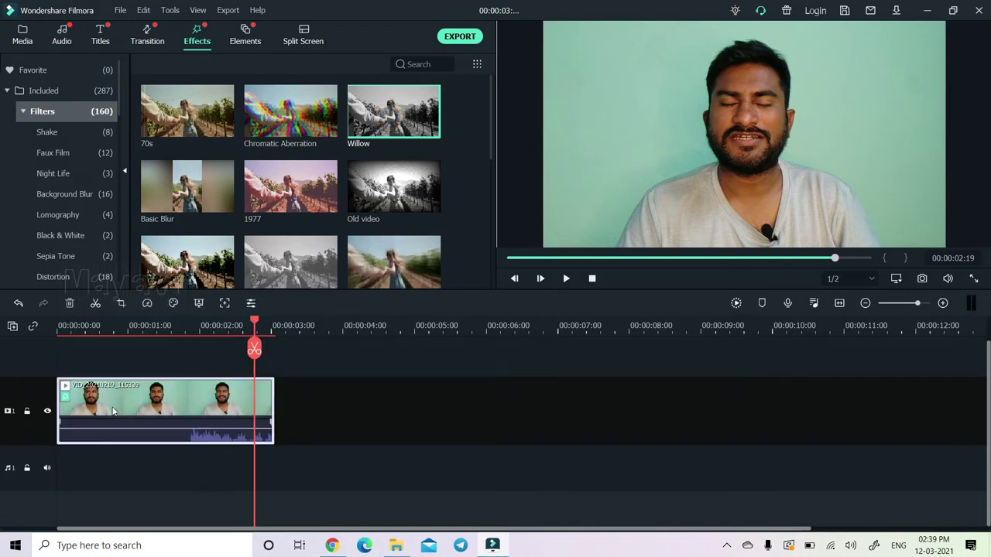
click(60, 329)
click(566, 279)
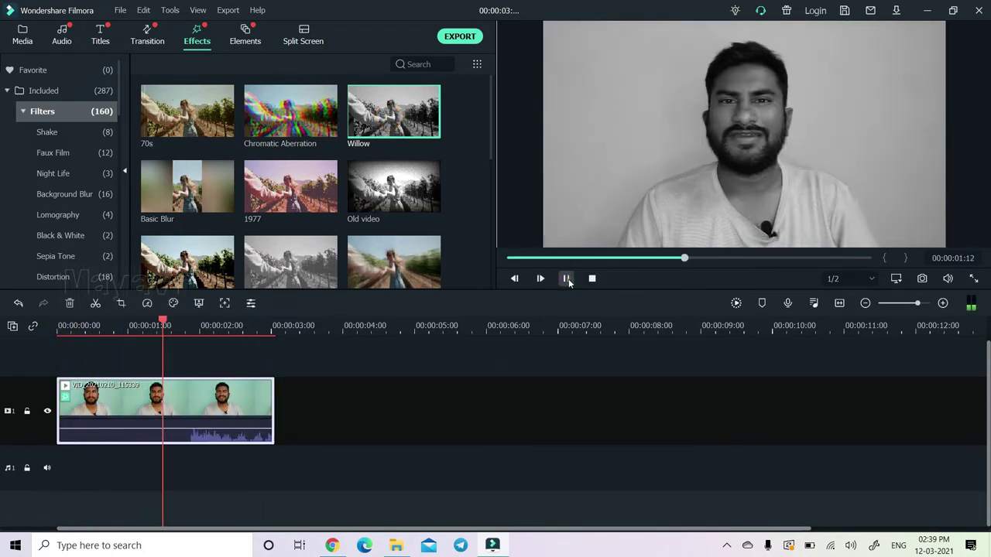
click(566, 279)
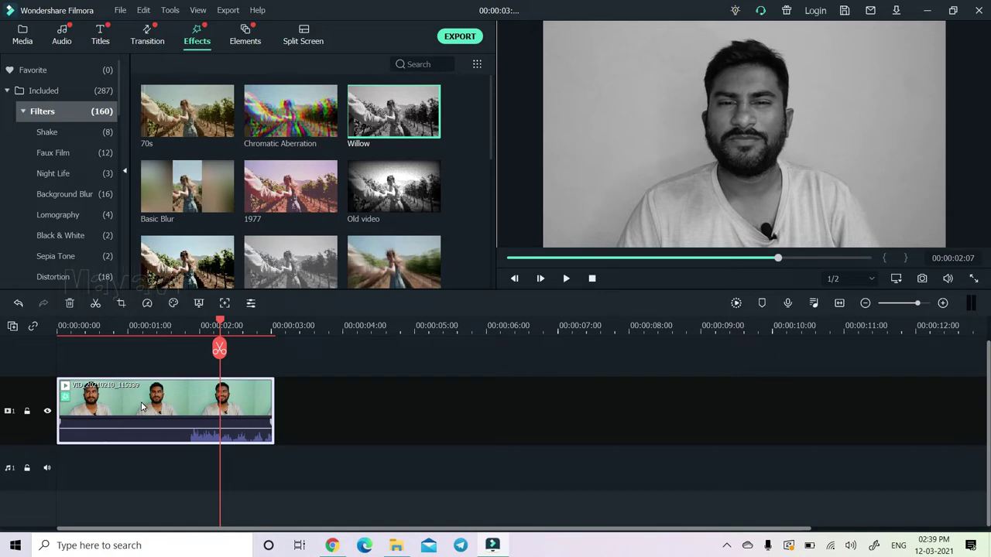
Step: Undo the filters applied to the clip, and use Delete Effect on it to clear any effects
key(ctrl+z)
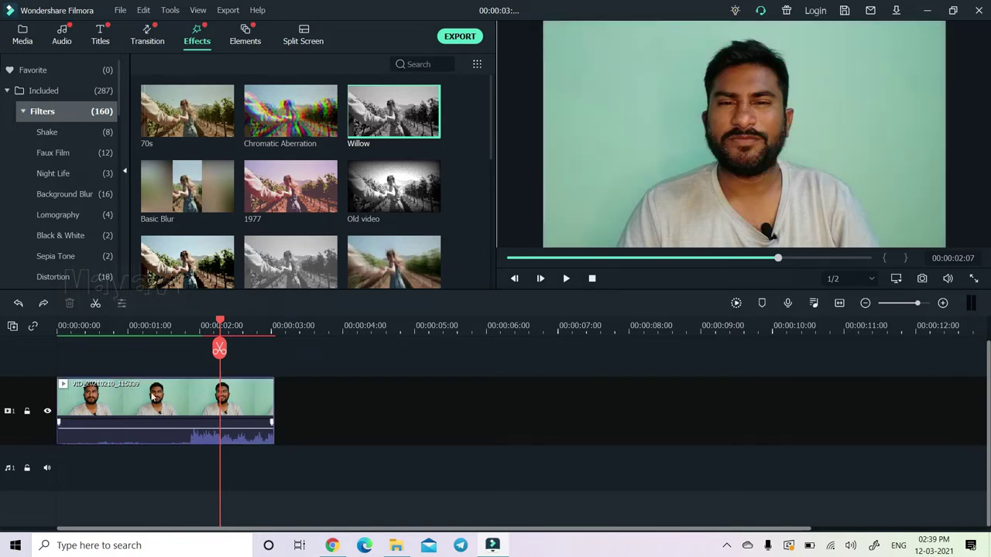
click(77, 324)
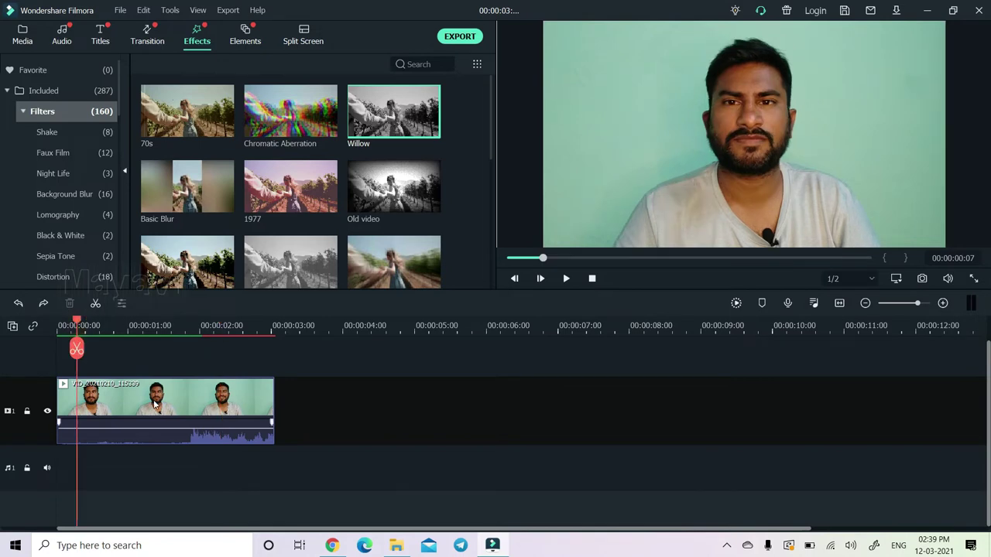
right_click(154, 403)
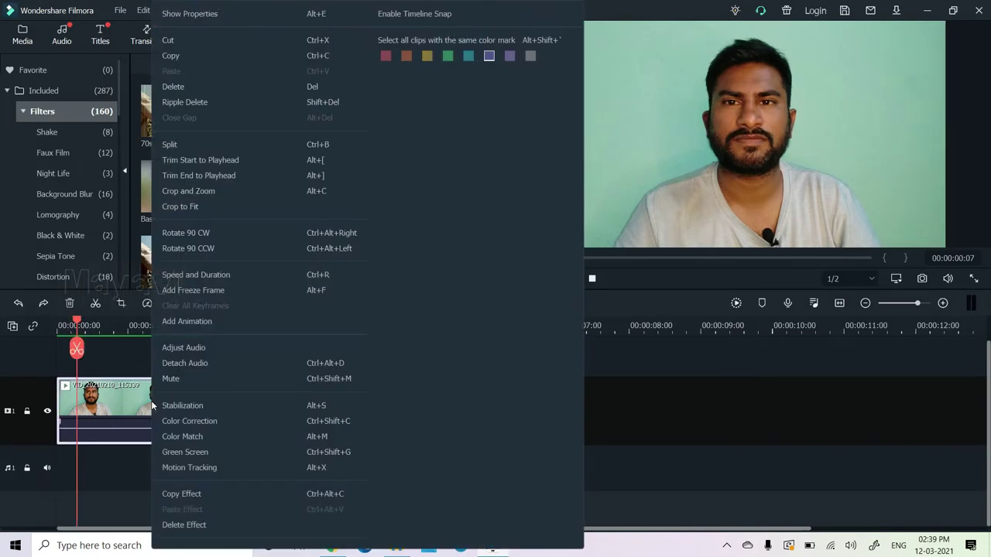
click(203, 524)
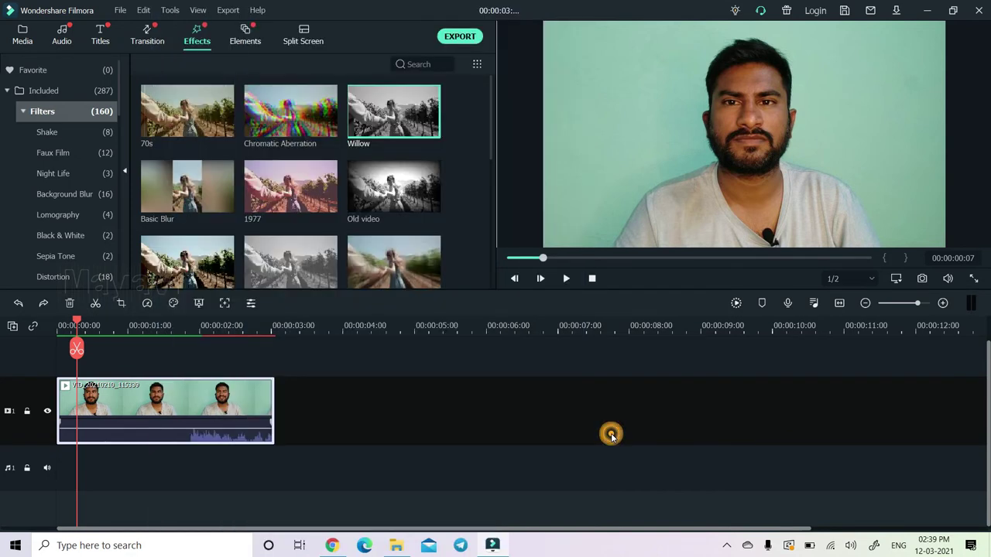
Step: Add the Loading element on a new track above the clip, starting at about 0.6 seconds, and play it
click(249, 42)
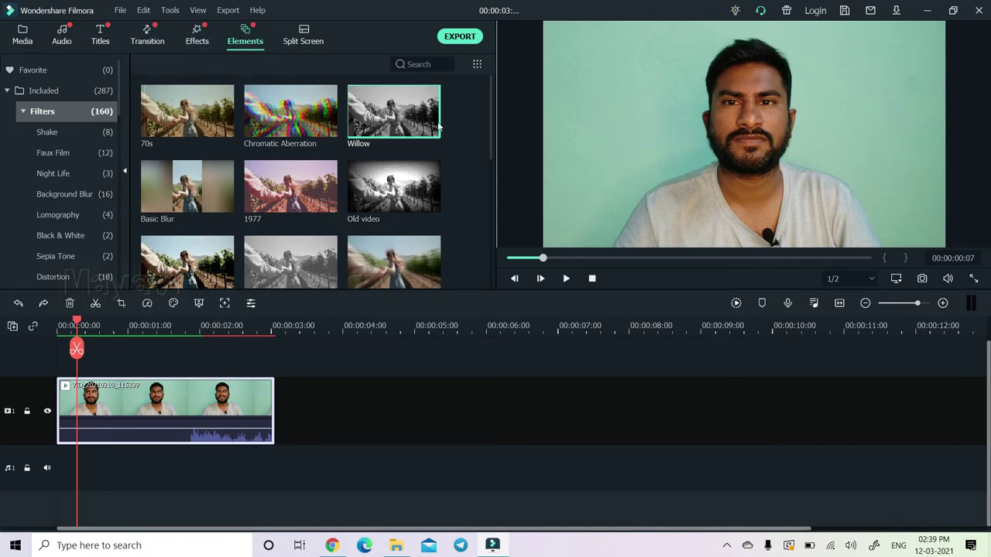
scroll(462, 155, down, 5)
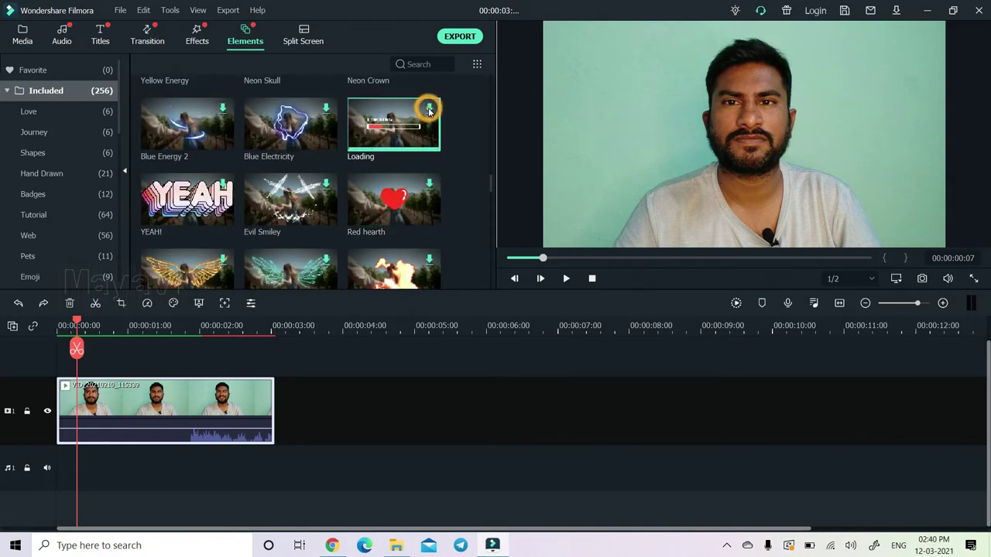
drag(387, 136, 92, 352)
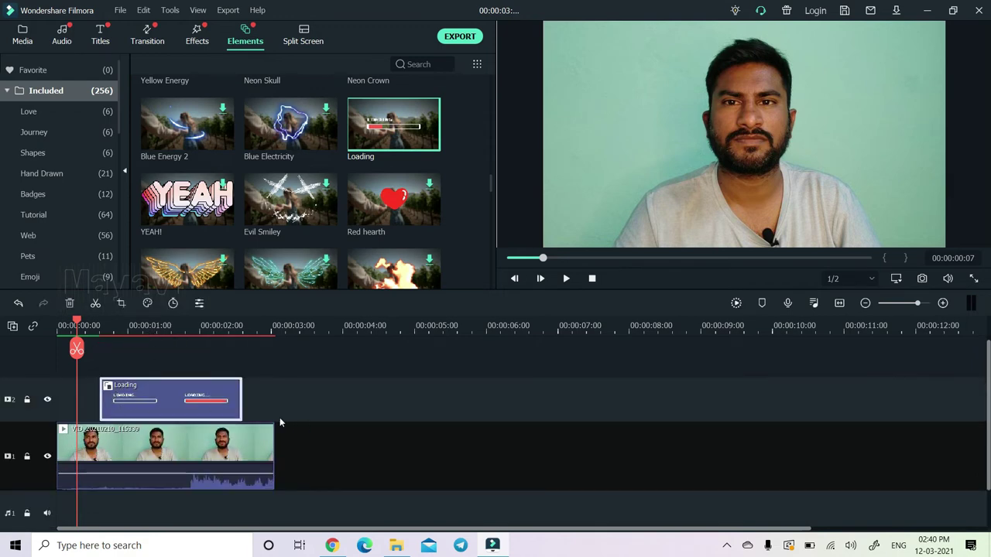
click(566, 282)
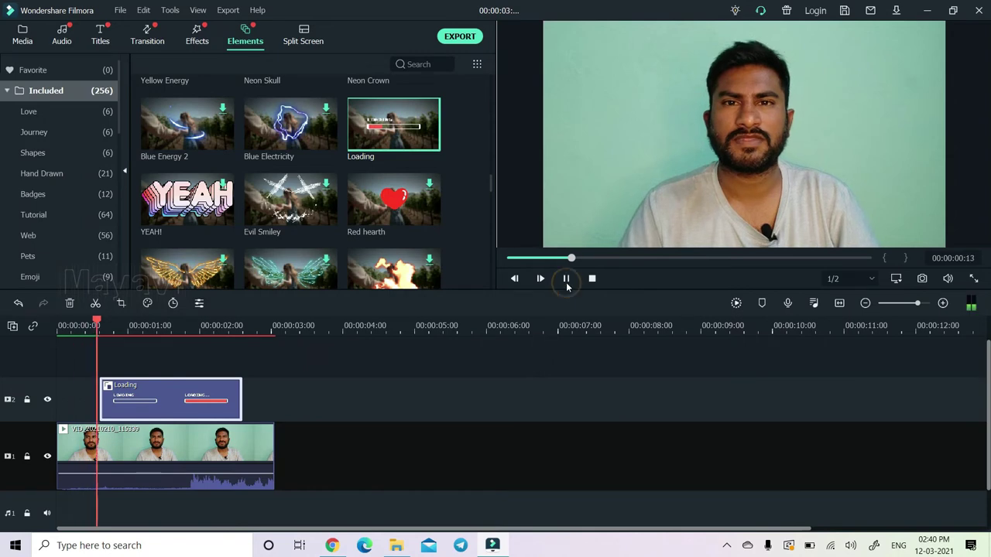
click(566, 281)
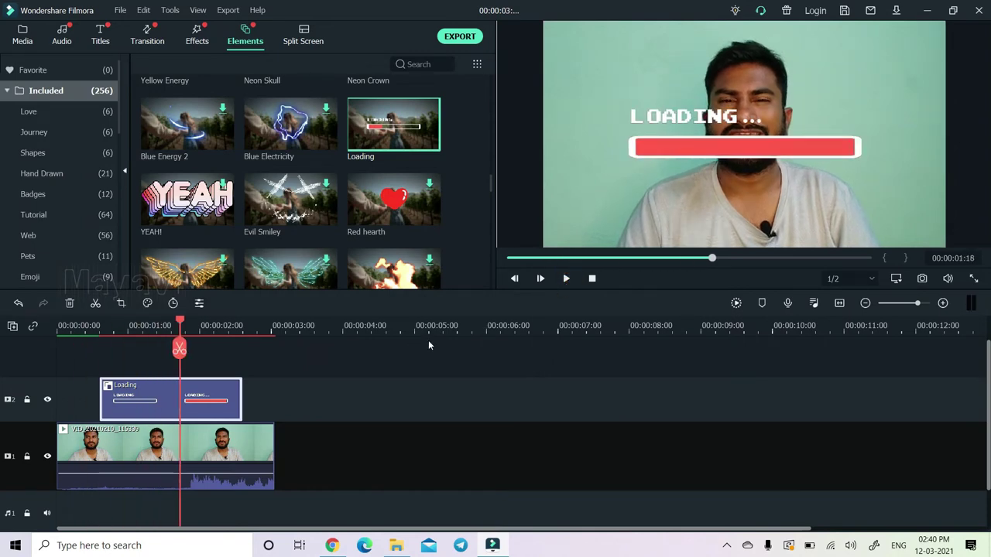
Step: Shrink the Loading element to a little over a third of its size and move it to the lower-left area of the video frame
click(688, 153)
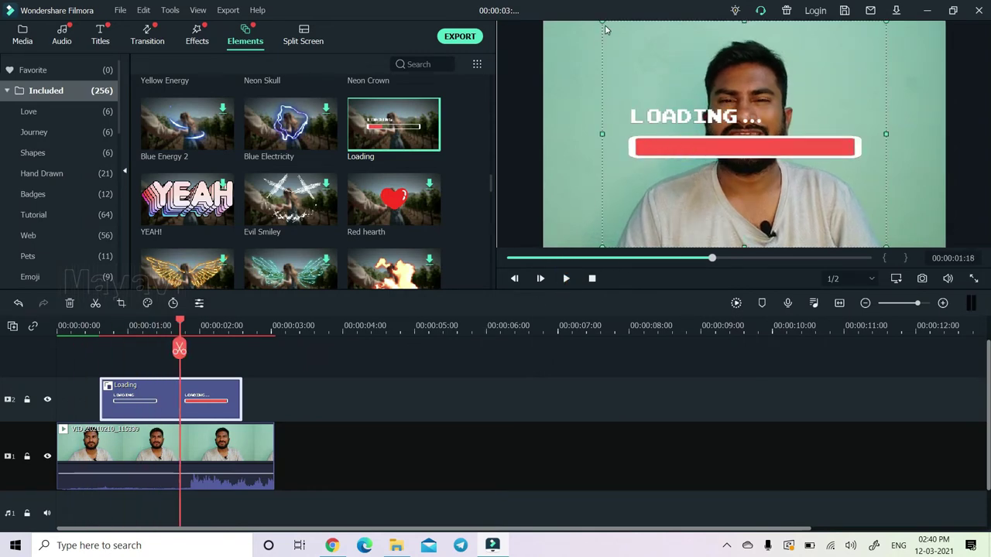
drag(603, 23, 778, 161)
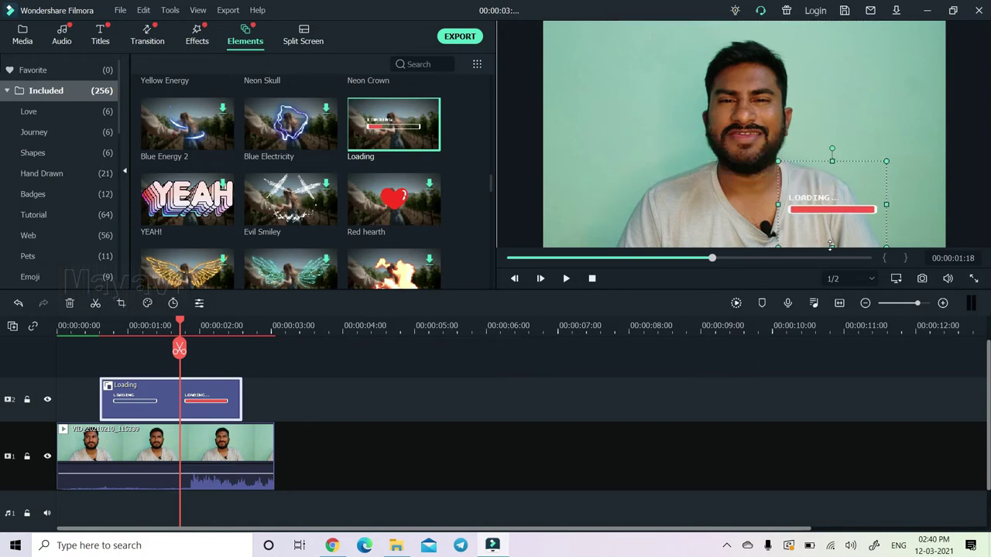
drag(825, 211, 603, 198)
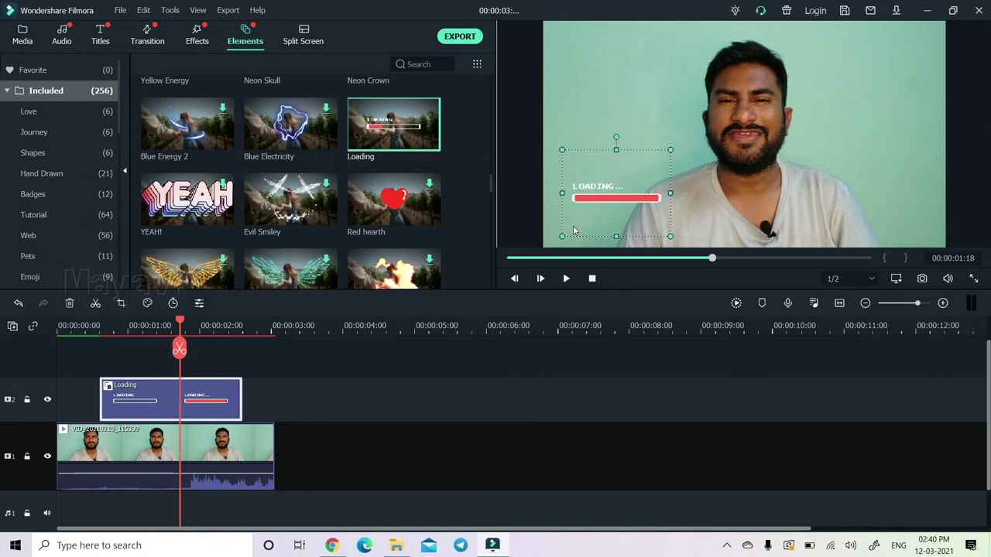
Step: Render the timeline preview and play it from just before the Loading element
click(93, 326)
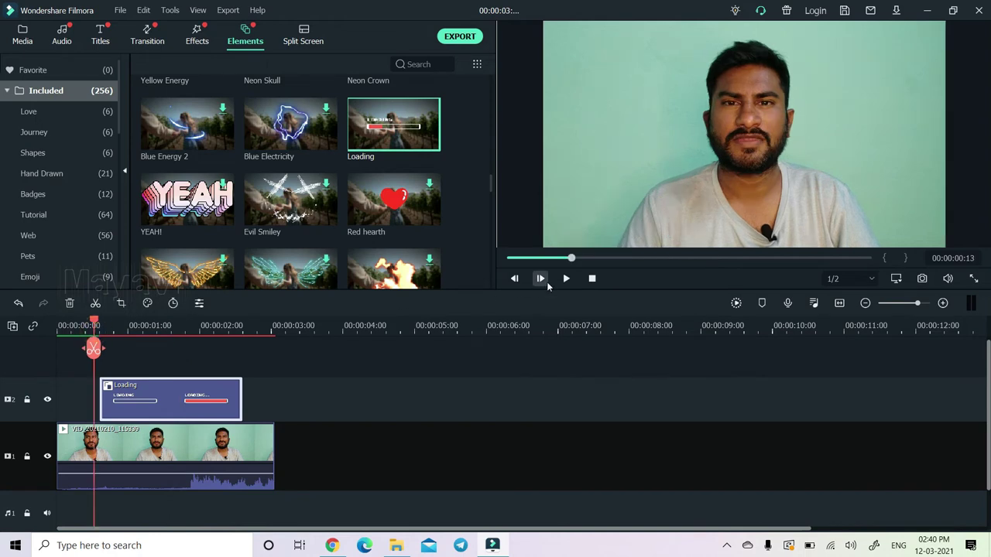
click(735, 303)
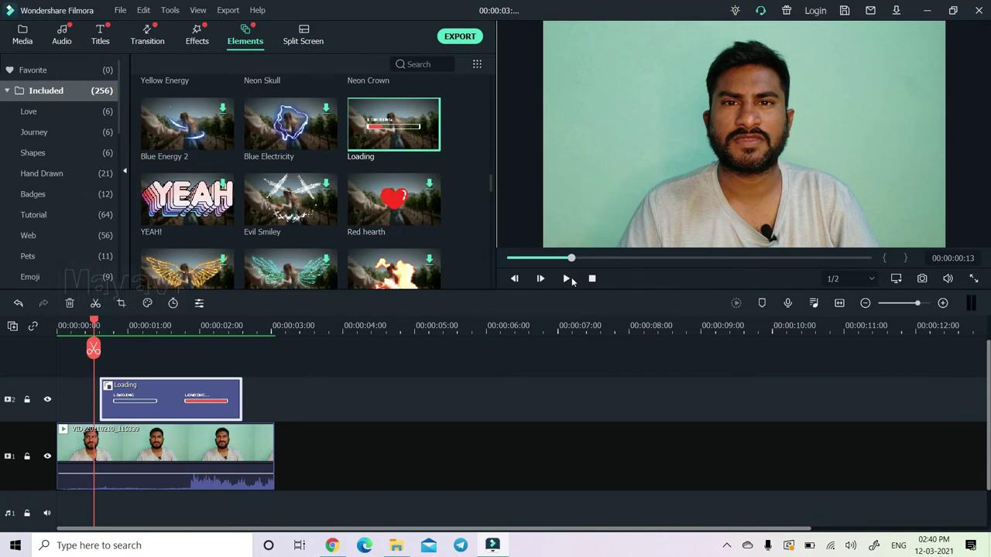
click(566, 279)
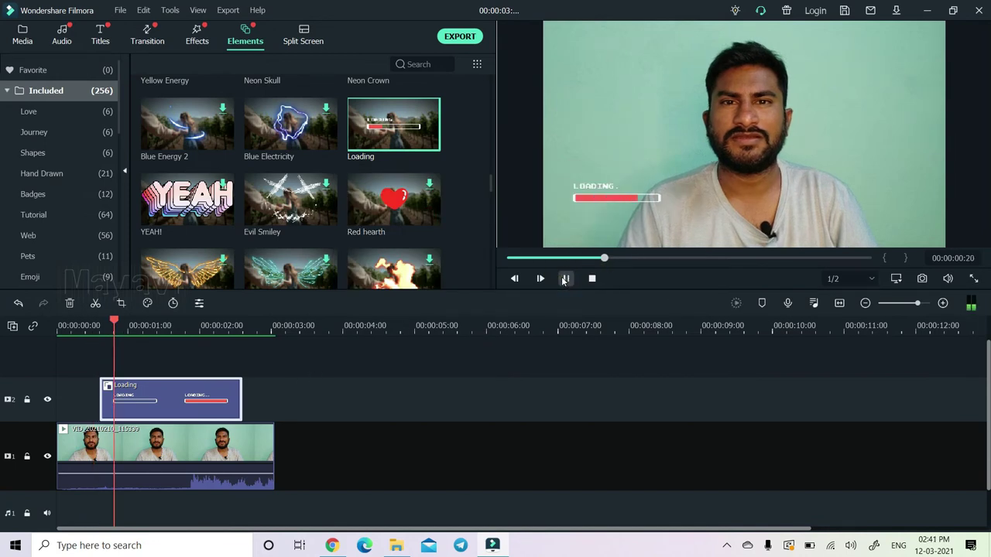
key(space)
Step: Add the split screen template with two equal side-by-side sections to the video track right after the clip
scroll(347, 179, down, 10)
click(302, 41)
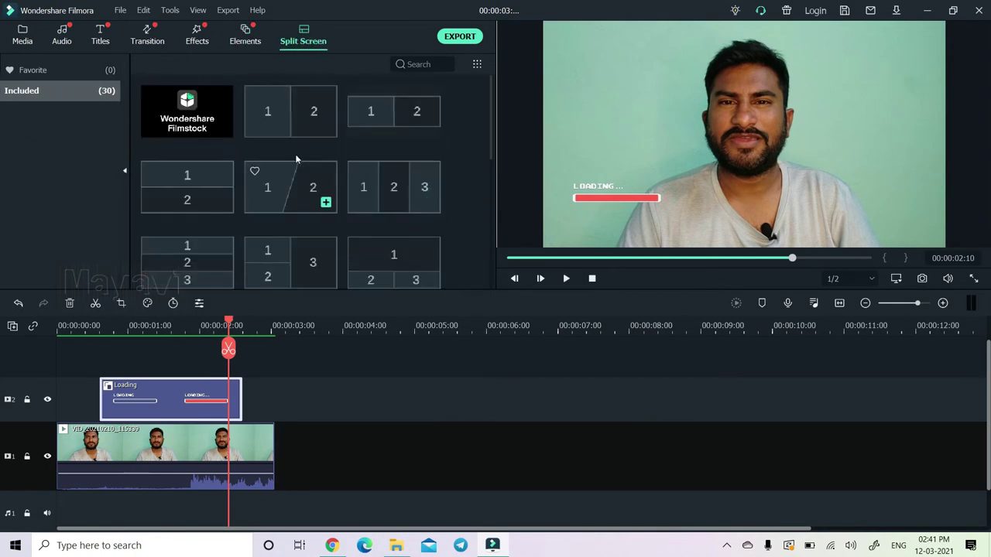
click(305, 118)
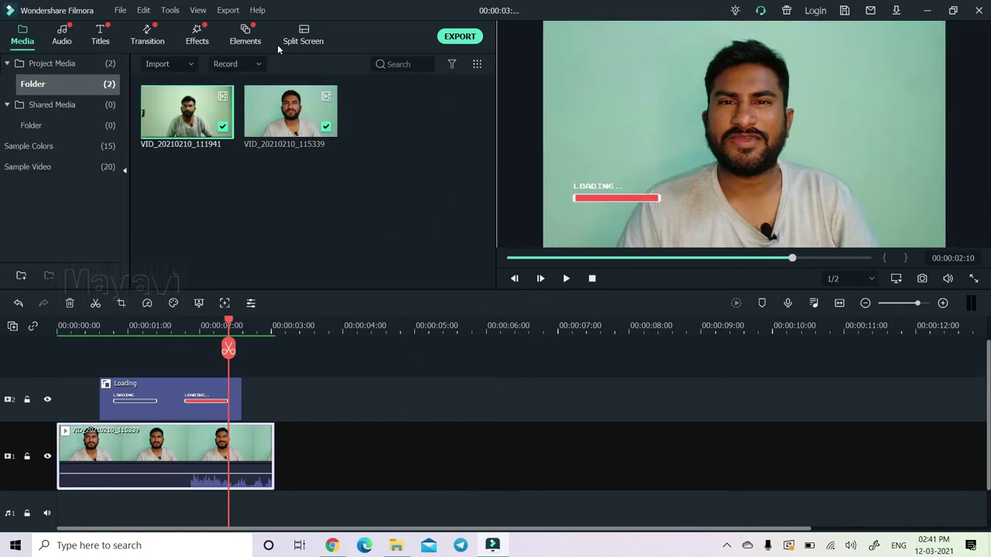
click(304, 37)
drag(286, 116, 282, 445)
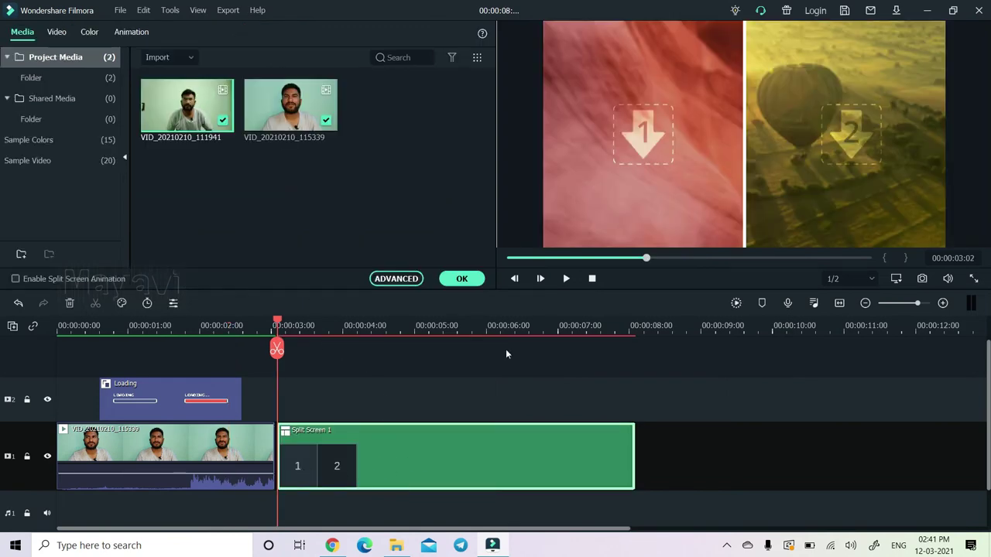
Step: Place VID_20210210_111941 in section 1 of the split screen and reposition the video within it
click(631, 147)
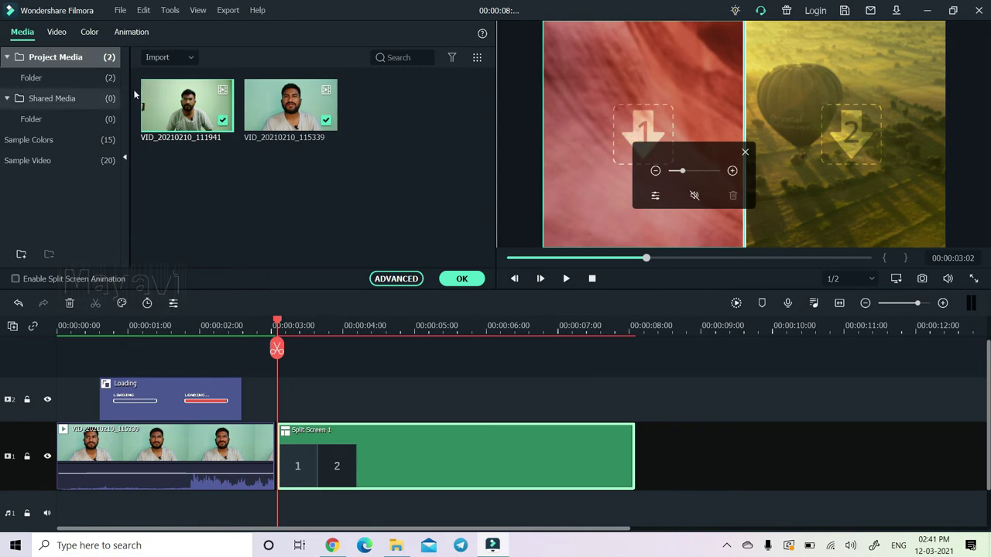
drag(171, 113, 503, 141)
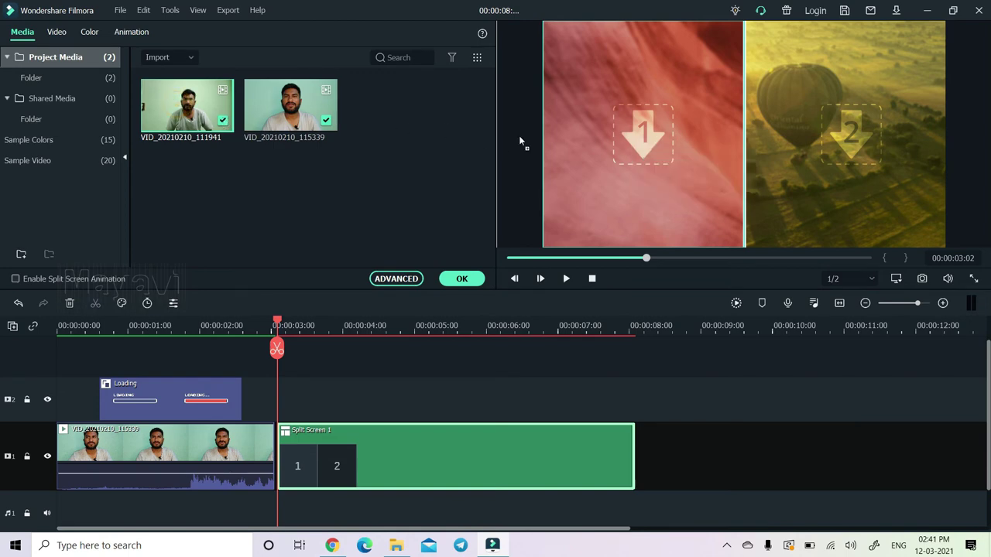
drag(620, 148, 623, 152)
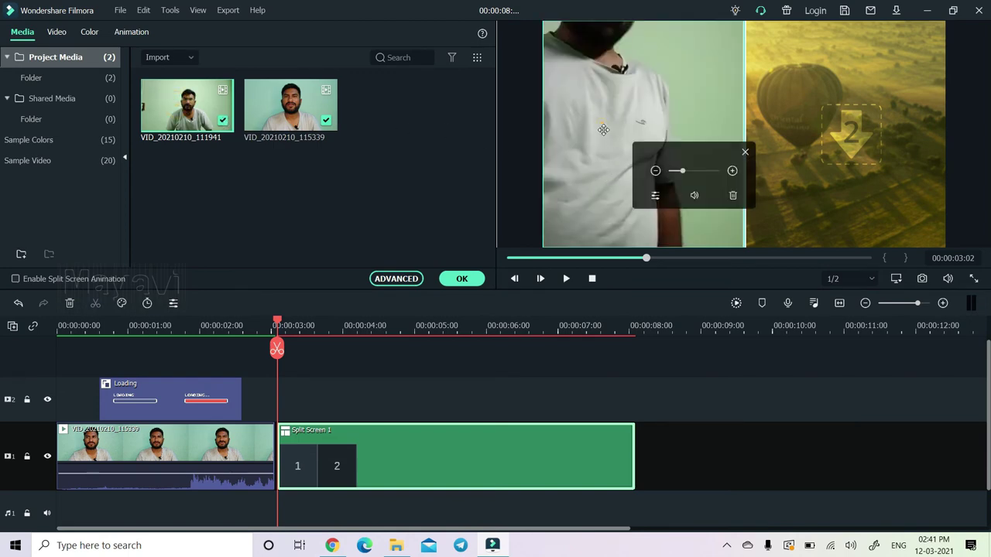
drag(627, 192, 619, 130)
Step: Place VID_20210210_115339 in section 2 of the split screen and shift the video slightly down within it
click(852, 151)
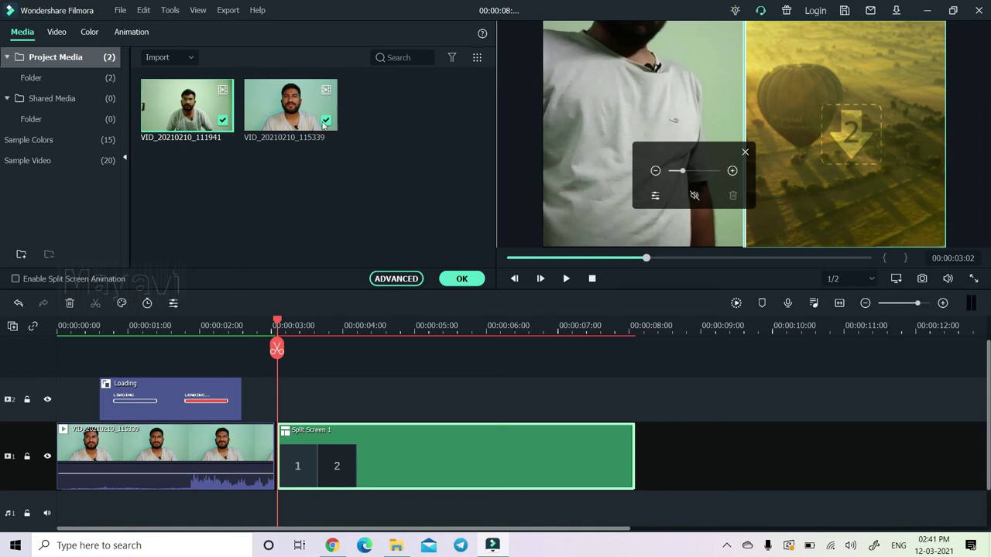
click(277, 113)
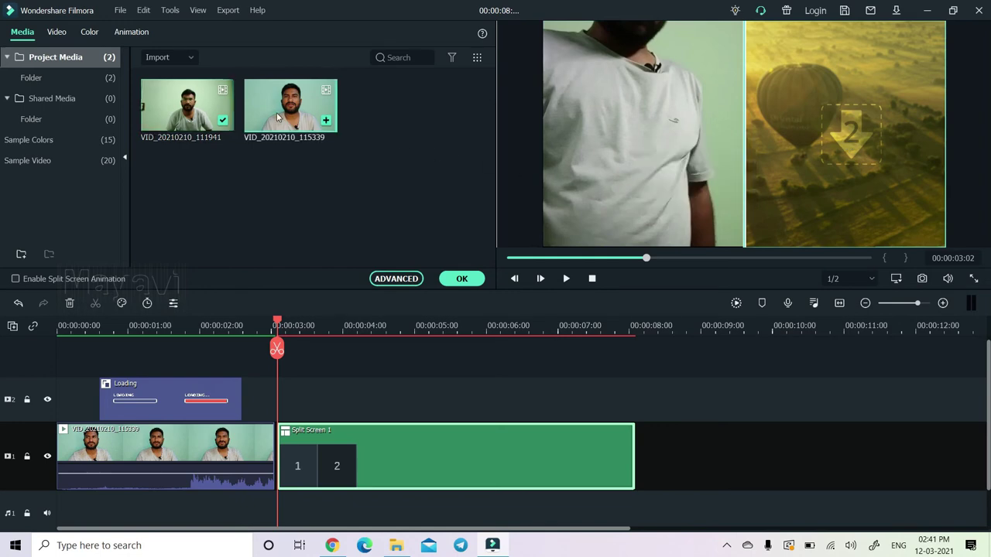
drag(849, 177, 849, 177)
click(847, 164)
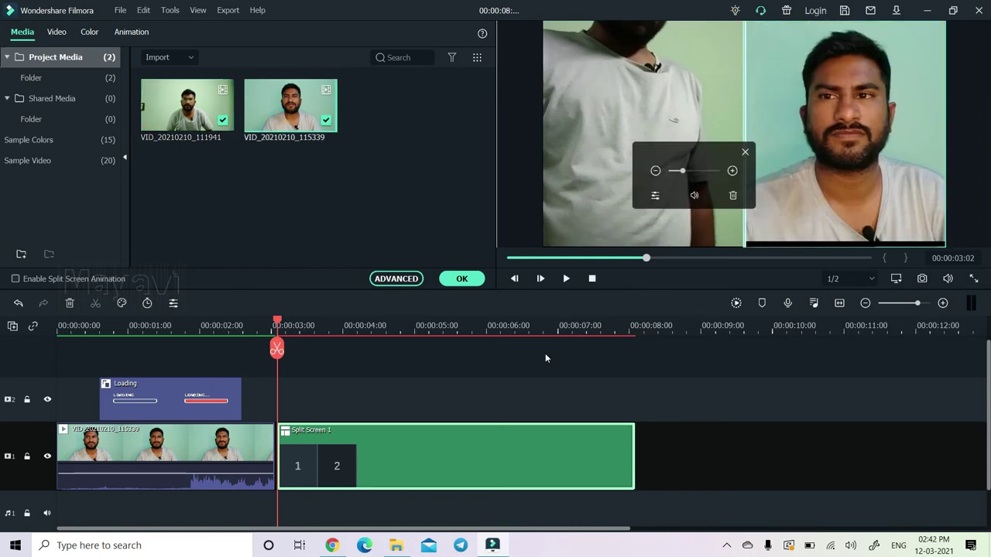
drag(836, 193, 807, 227)
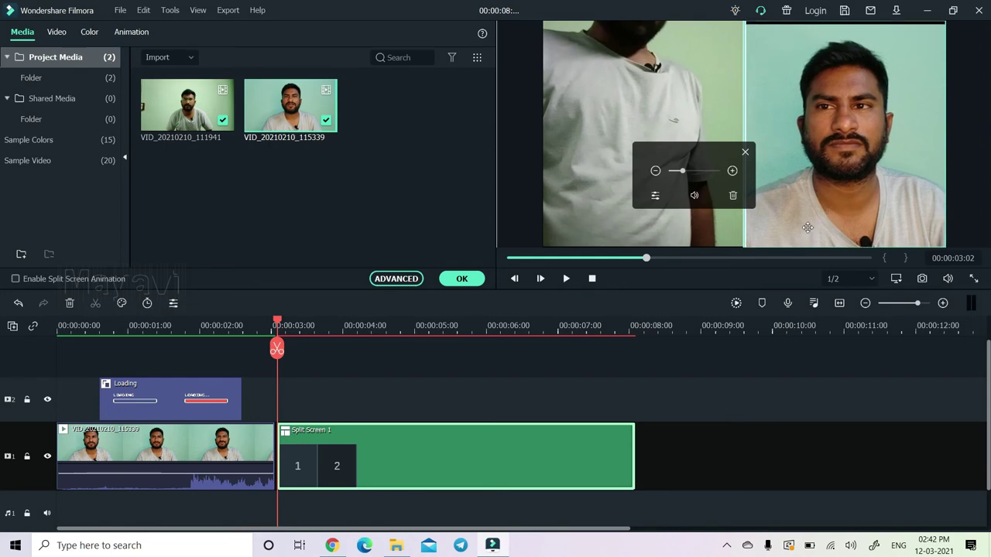
Step: Play the split screen from its start with a rendered preview to check both videos side by side
click(567, 278)
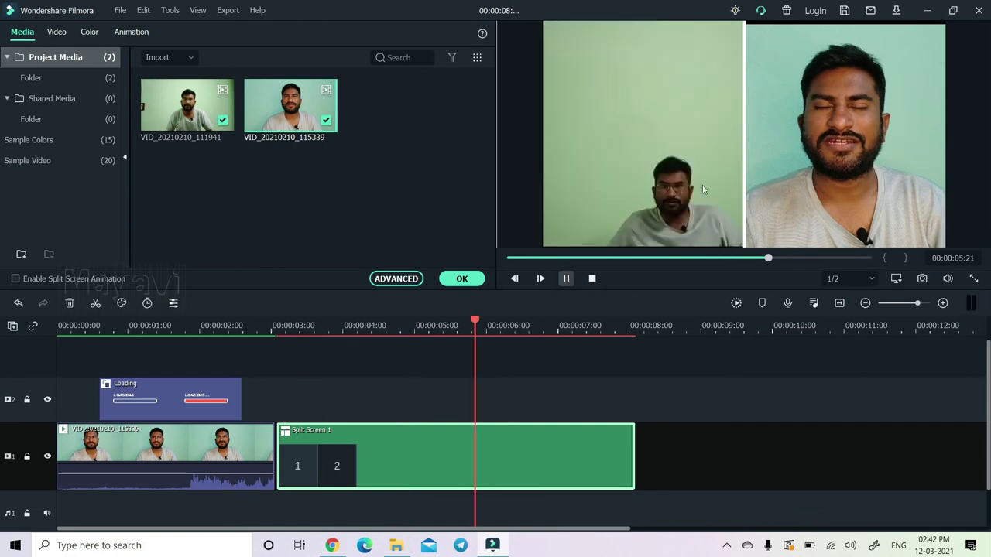
click(263, 329)
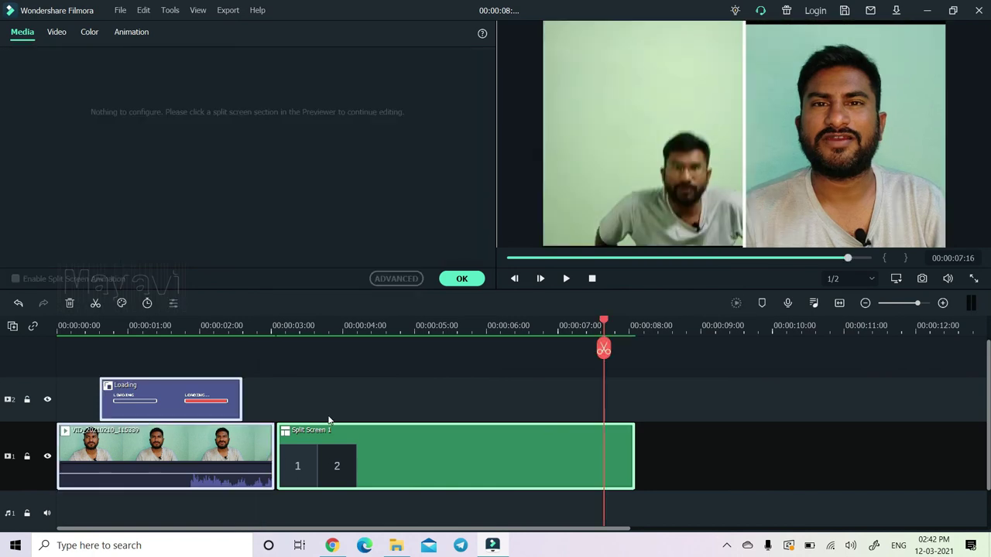
Step: Delete everything from the timeline and remove both videos from the project media folder
click(456, 283)
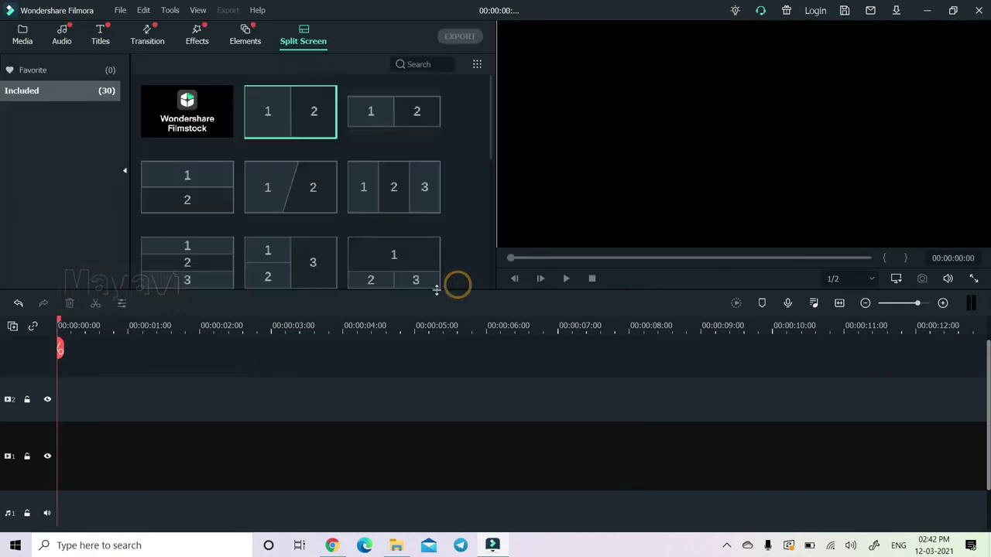
click(21, 38)
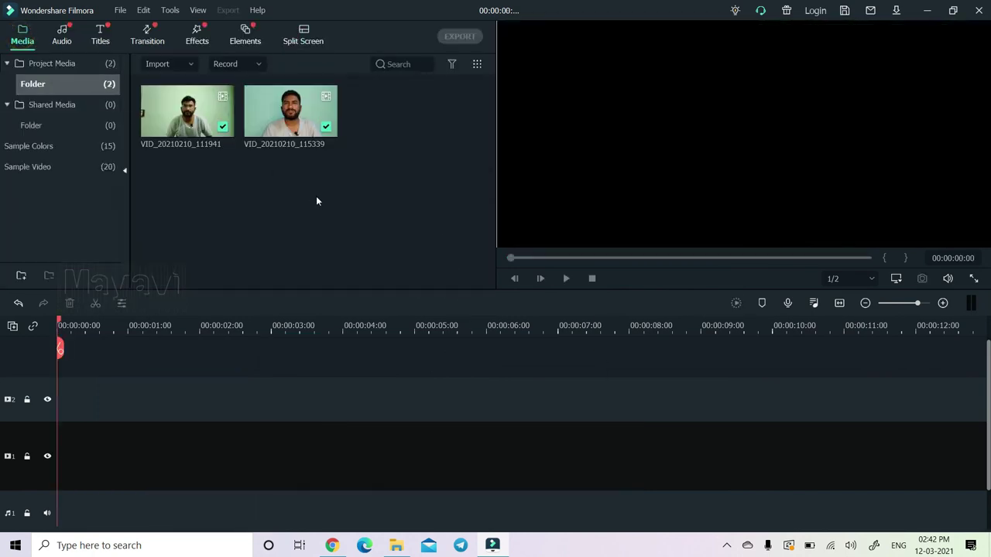
drag(181, 189, 314, 116)
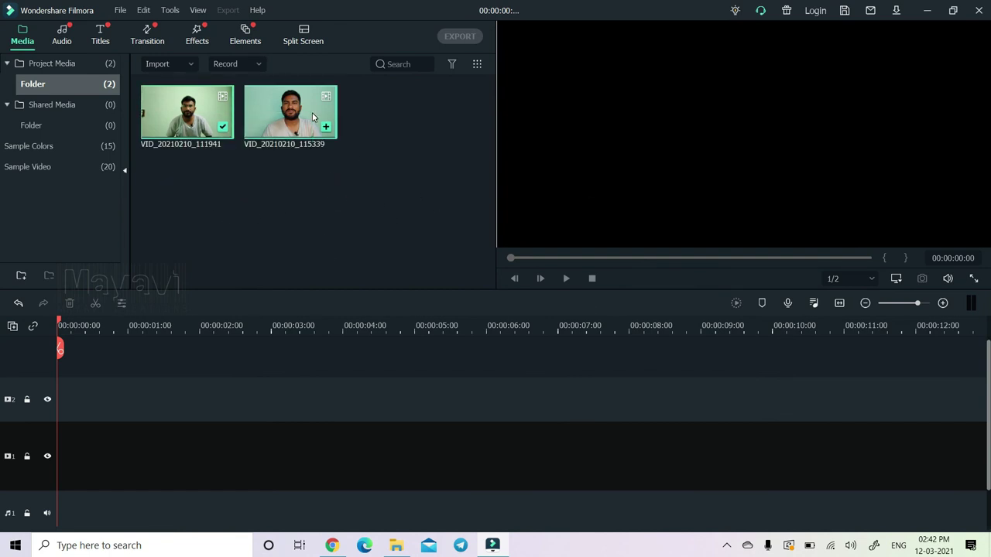
key(Delete)
click(522, 283)
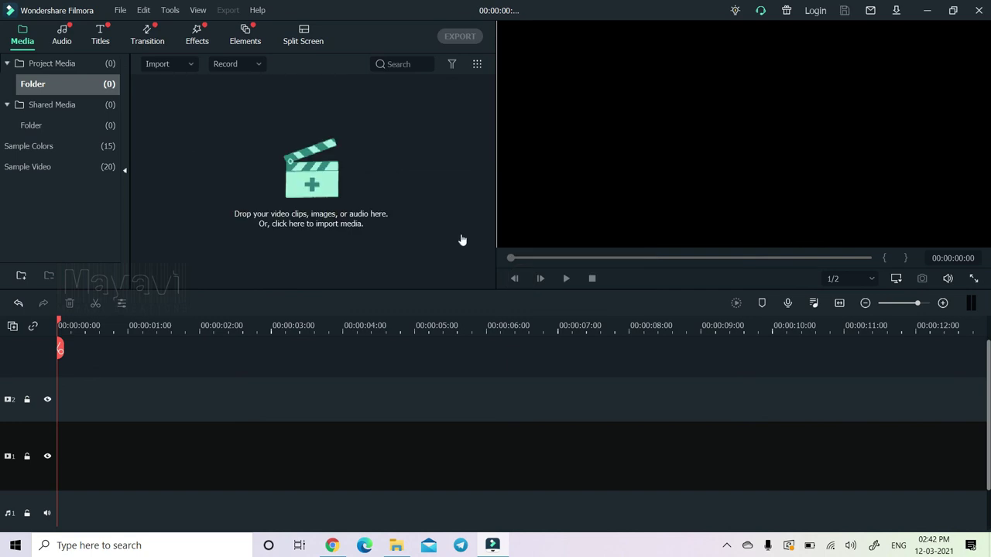
Step: Open the media import file browser and close it without importing anything
click(398, 179)
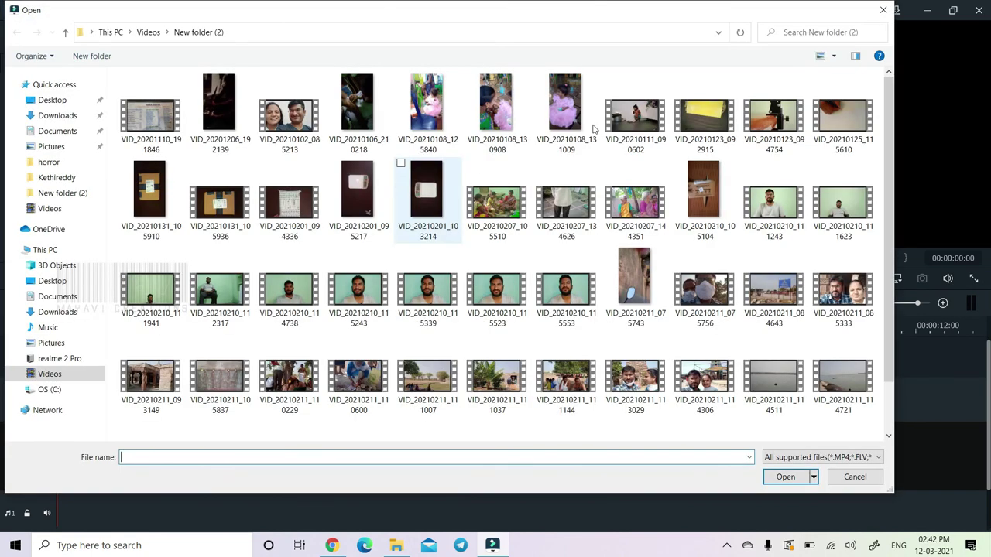
click(890, 9)
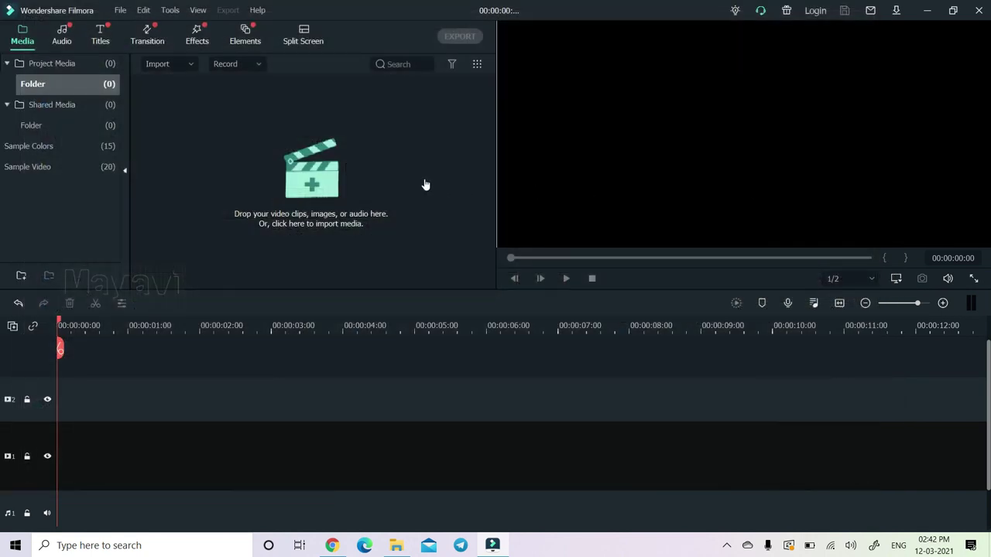